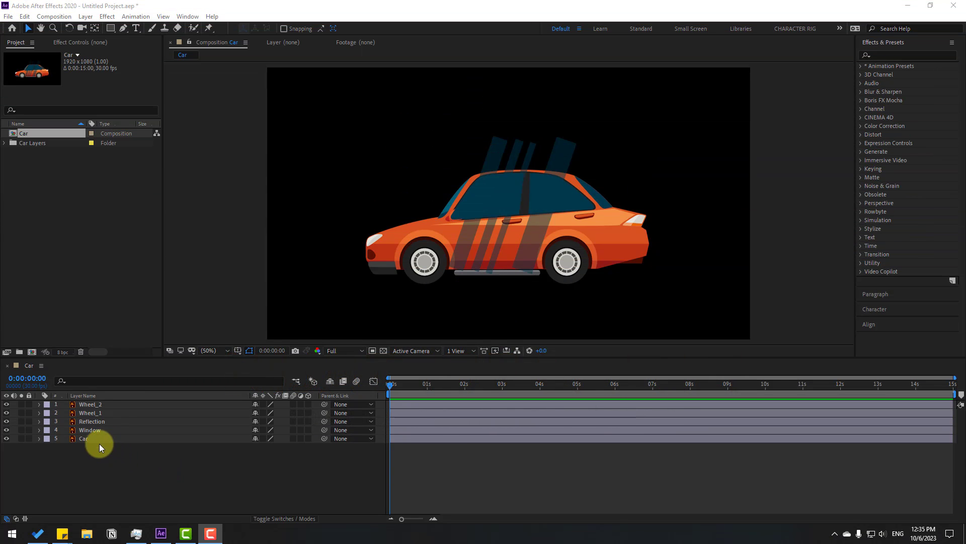
# Link both the Window and Reflection layers to the Car layer as their parent.
pyautogui.click(99, 432)
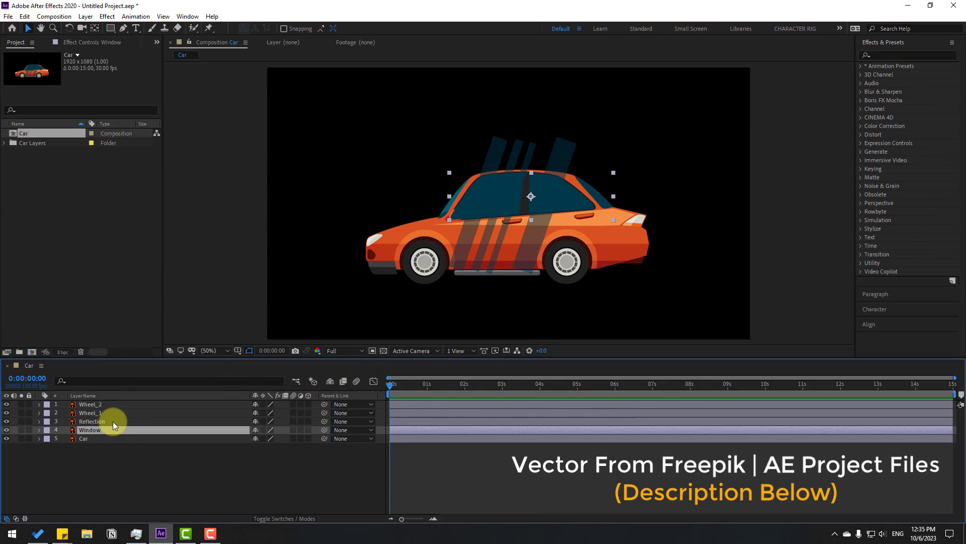
pyautogui.keyDown('shift'); pyautogui.click(88, 422); pyautogui.keyUp('shift')
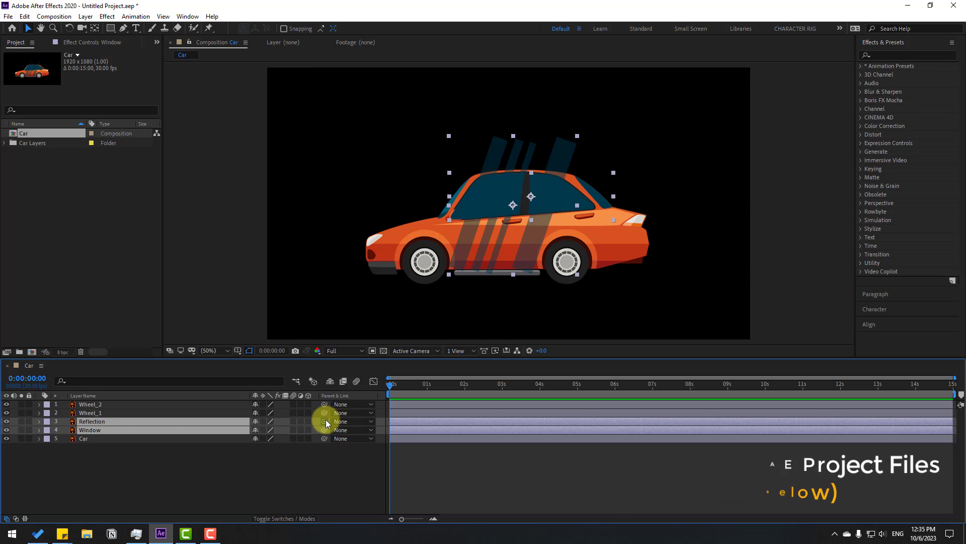
pyautogui.moveTo(325, 421); pyautogui.dragTo(88, 438)
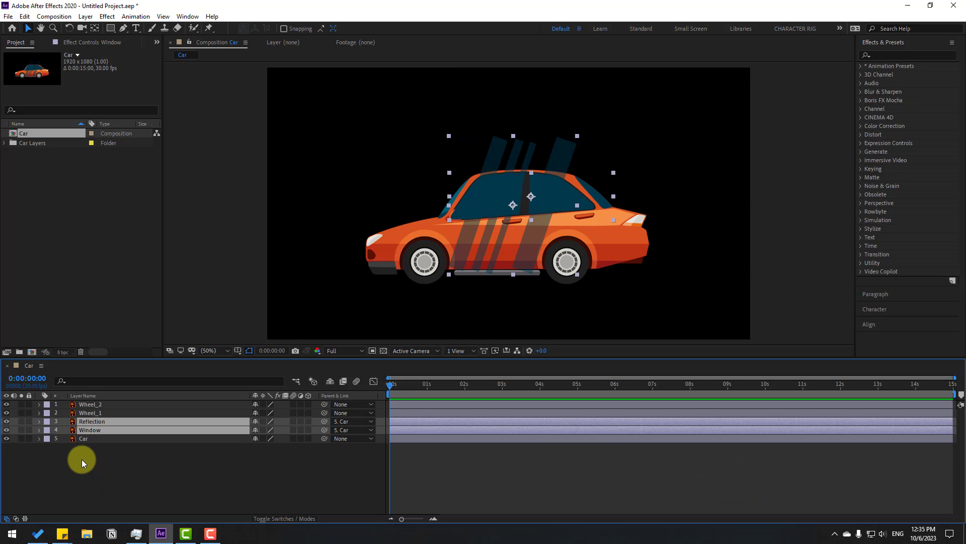
pyautogui.click(84, 439)
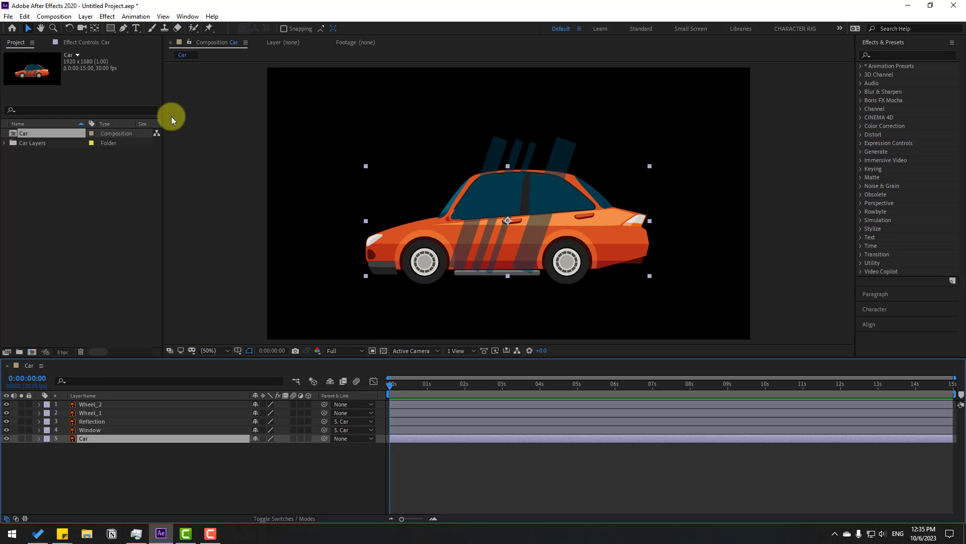
# Move the Car layer's anchor point down to the car's bottom edge.
pyautogui.click(95, 27)
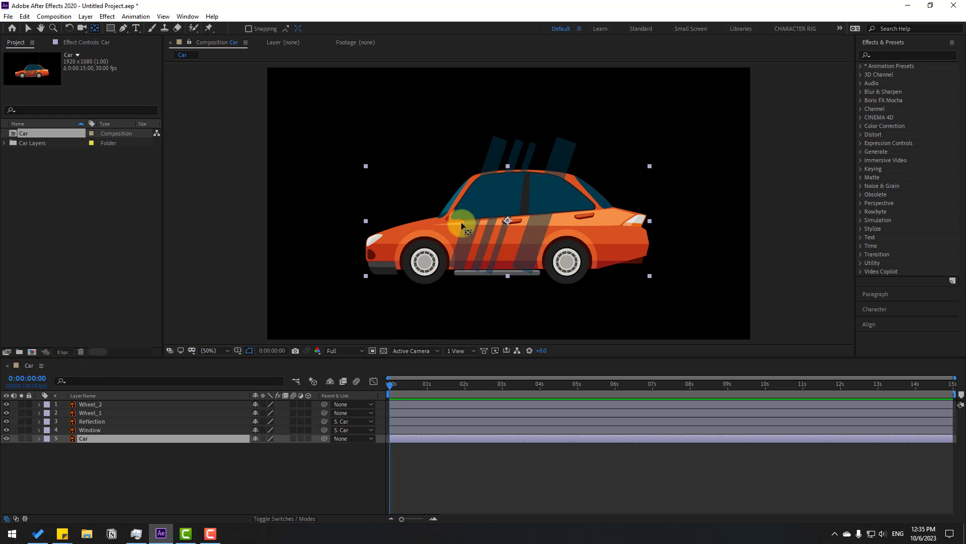
pyautogui.moveTo(512, 220); pyautogui.dragTo(510, 270)
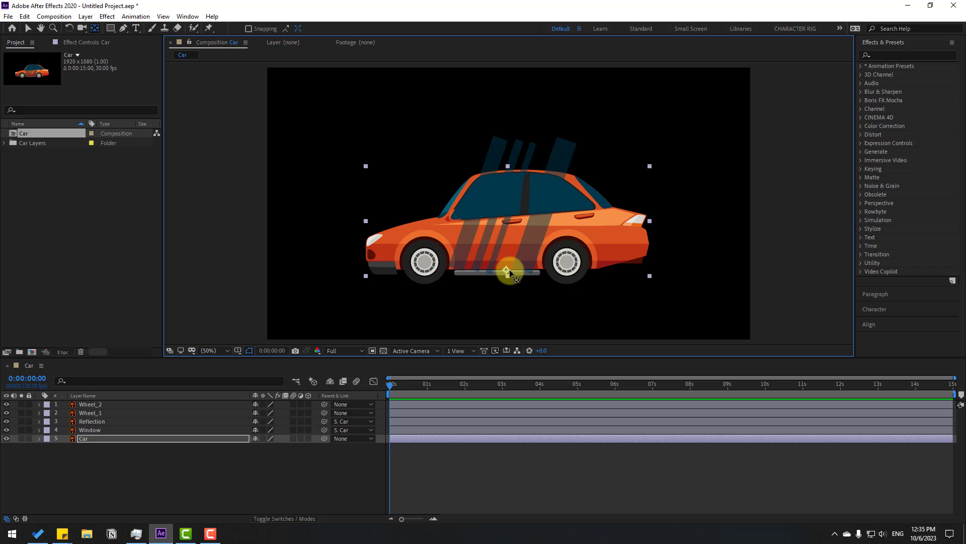
pyautogui.click(29, 30)
# Set a Position keyframe on the Car layer at 0s (949.1, 804.3).
pyautogui.click(104, 472)
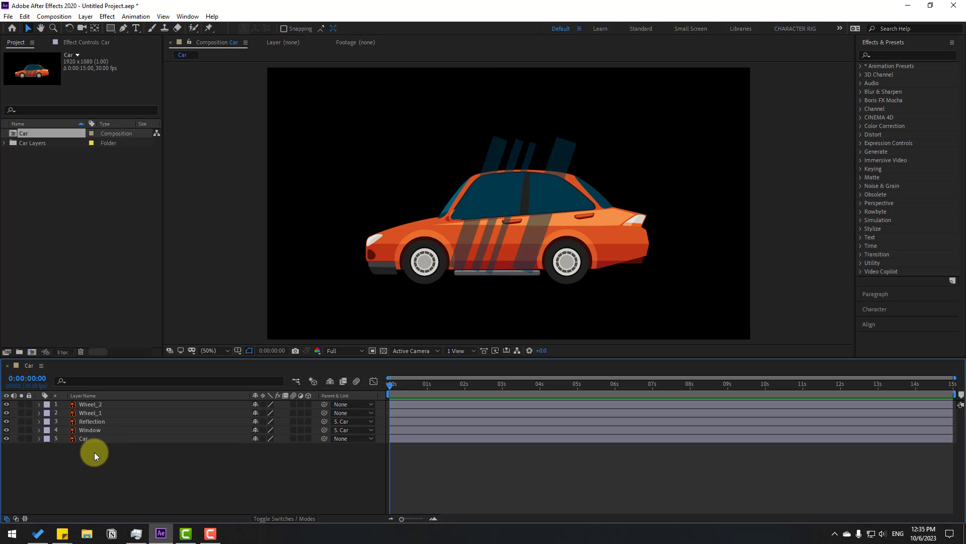
pyautogui.click(87, 439)
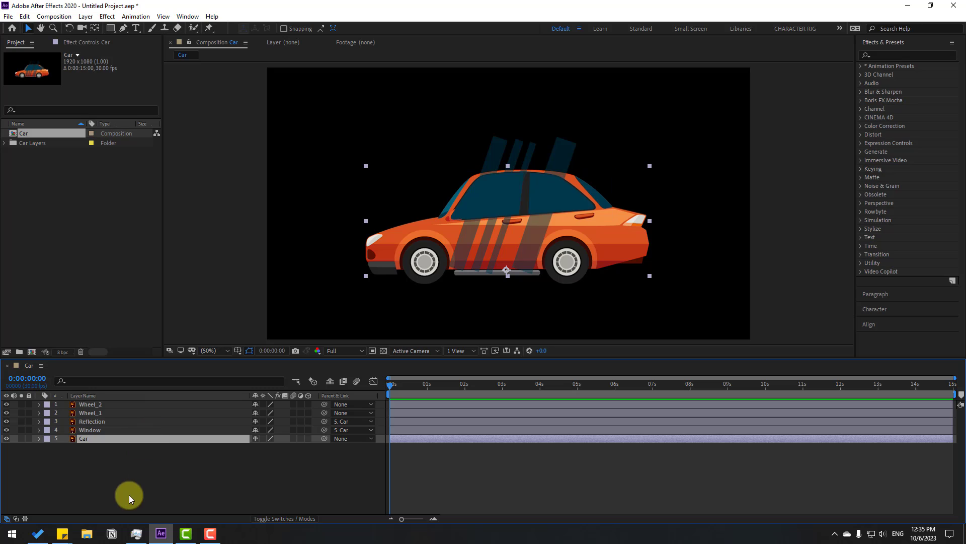
pyautogui.press('p')
pyautogui.click(64, 448)
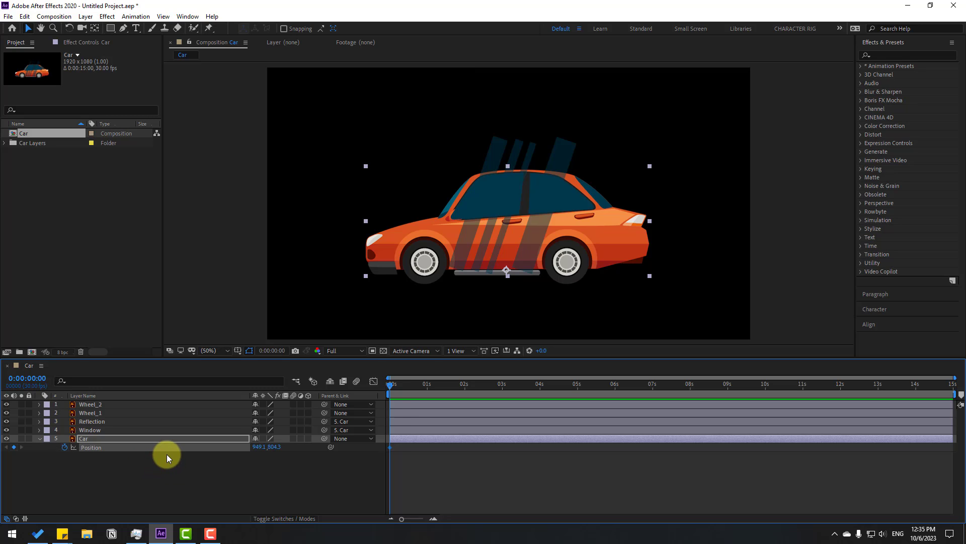
# At frame 10, nudge the car down to key its dip in Position.
pyautogui.hotkey('shift', 'pagedown')
pyautogui.press('Down')
pyautogui.press('Down')
pyautogui.press('Down')
pyautogui.press('Down')
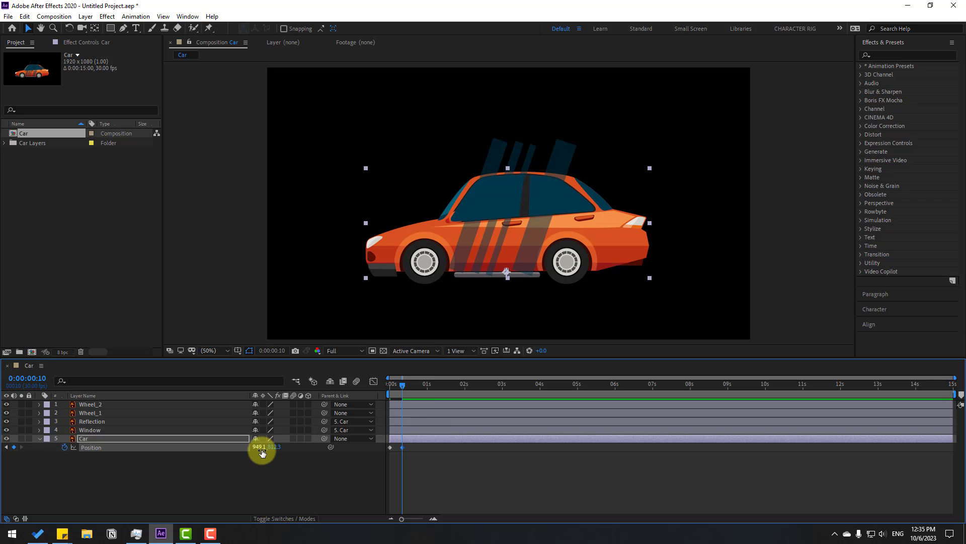
pyautogui.press('Down')
pyautogui.moveTo(393, 385); pyautogui.dragTo(402, 398)
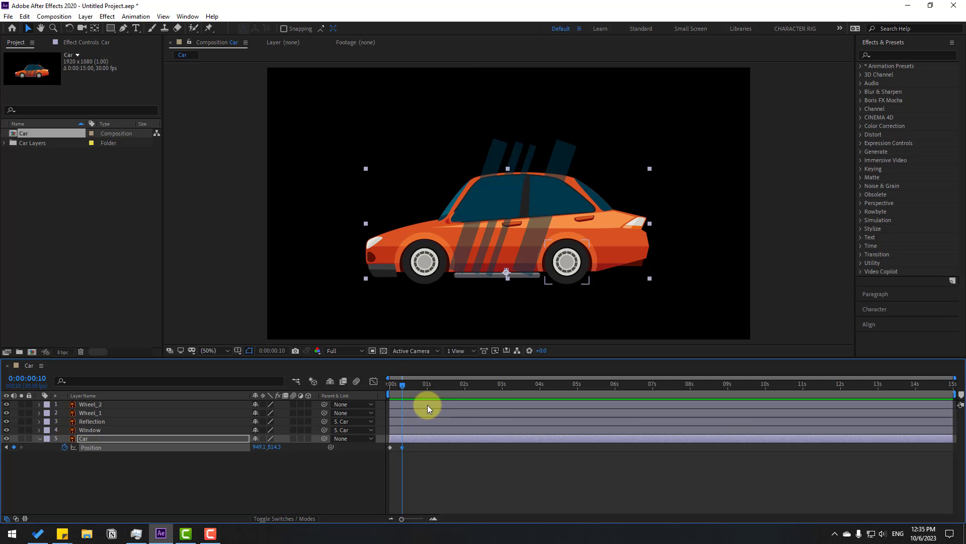
# At frame 20, raise the car back to Y 804.3 for a new keyframe.
pyautogui.click(270, 349)
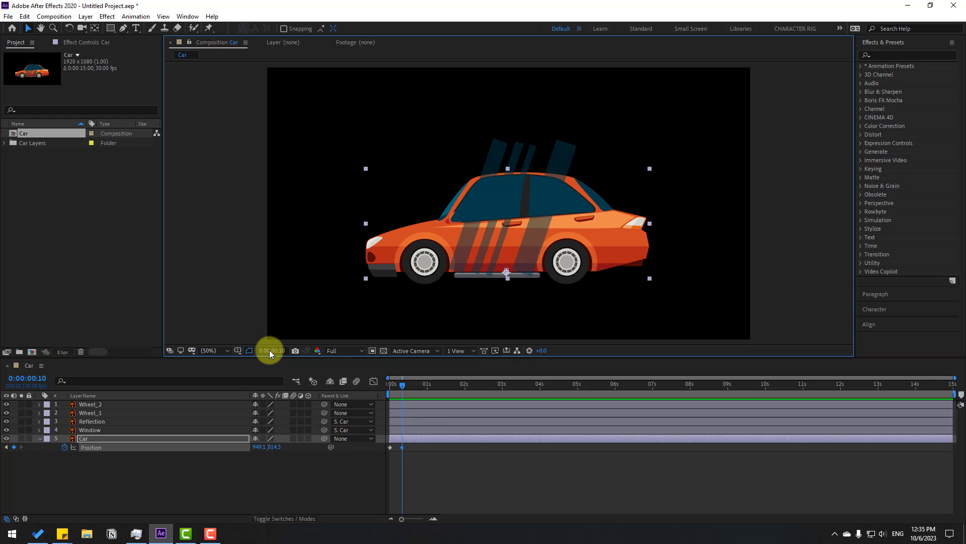
pyautogui.write('+10')
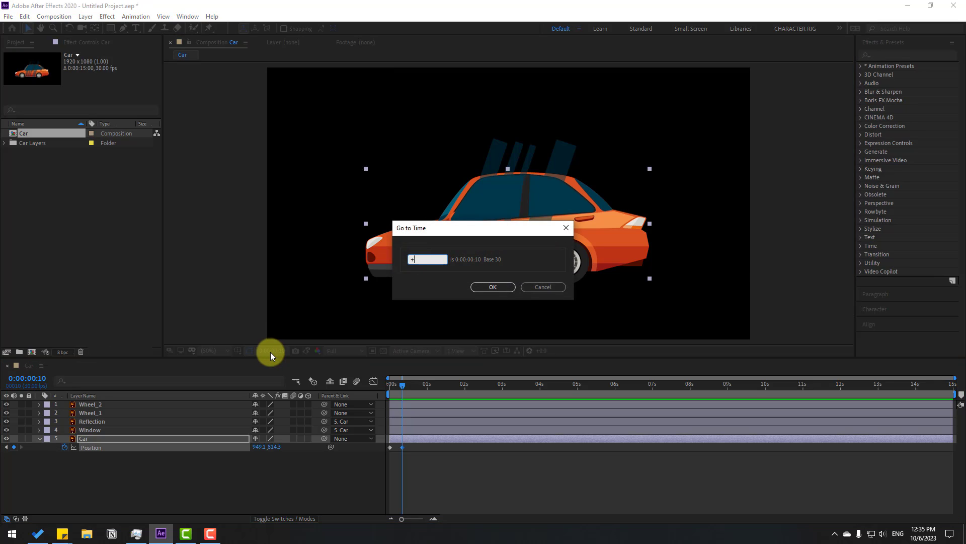
pyautogui.click(491, 287)
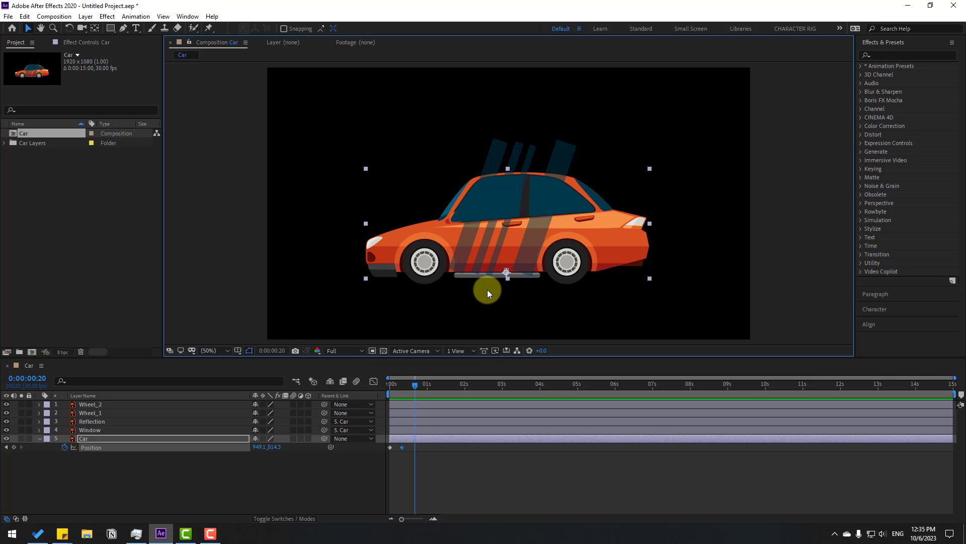
pyautogui.click(389, 448)
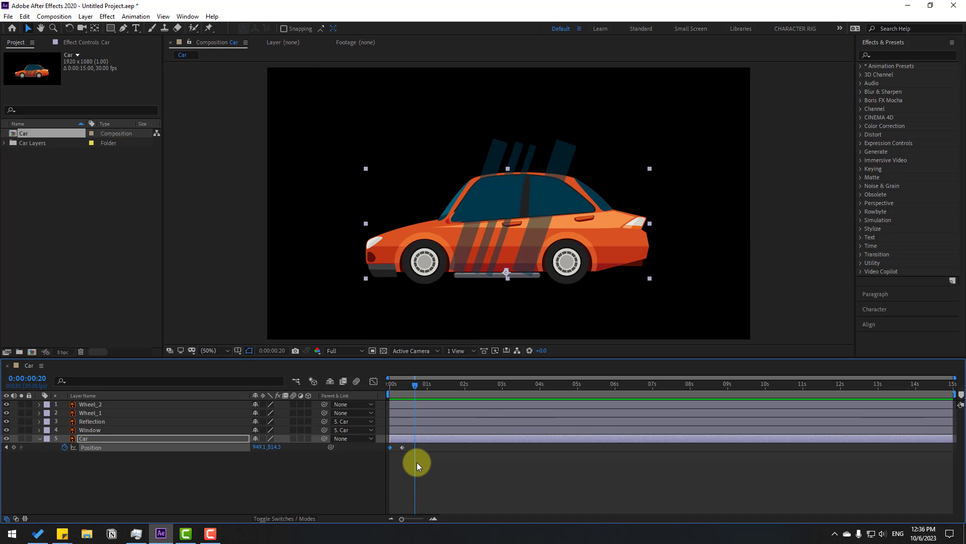
pyautogui.hotkey('shift', 'Up')
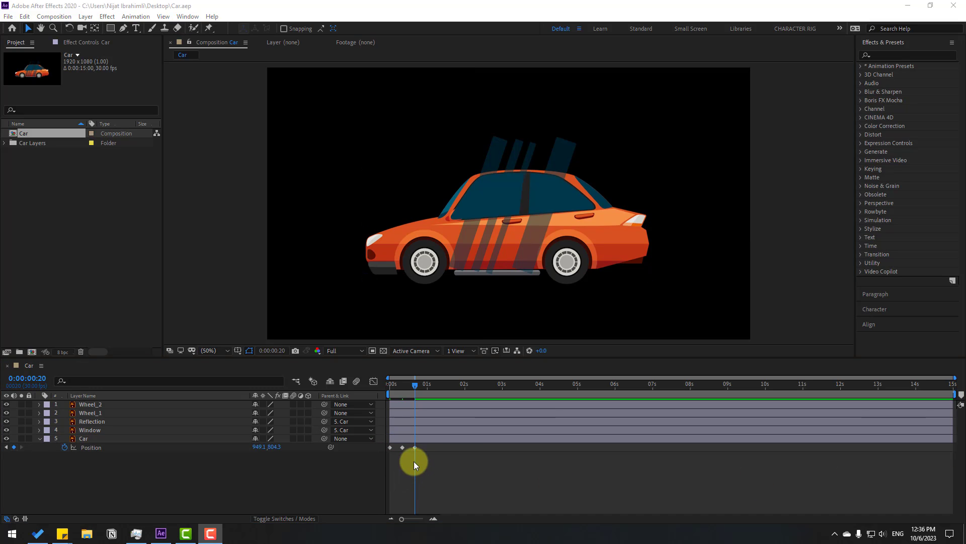
# Apply Easy Ease to all three of the car's Position keyframes.
pyautogui.moveTo(413, 461); pyautogui.dragTo(389, 451)
pyautogui.rightClick(388, 448)
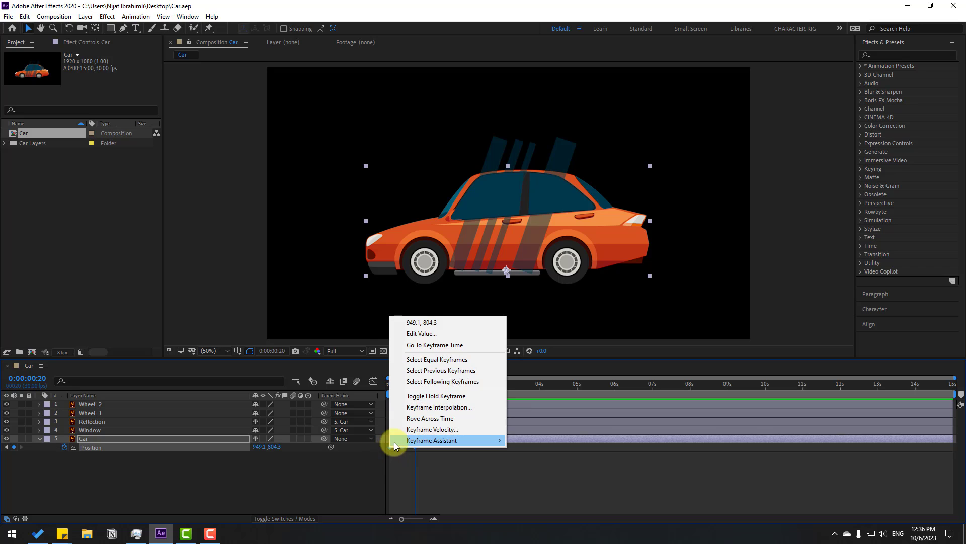
pyautogui.moveTo(499, 442)
pyautogui.click(623, 376)
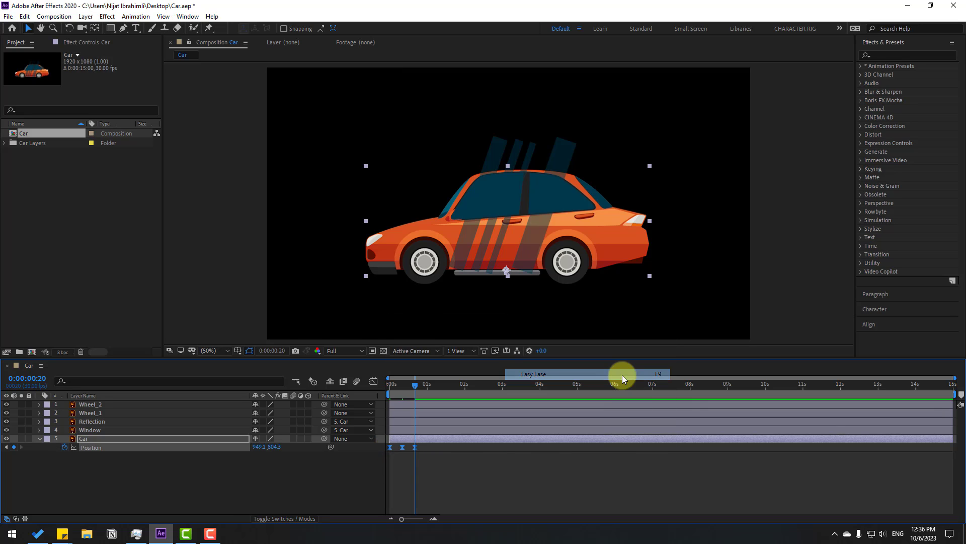
# Preview the smoothed dip-and-rise bounce.
pyautogui.click(192, 512)
pyautogui.press('space')
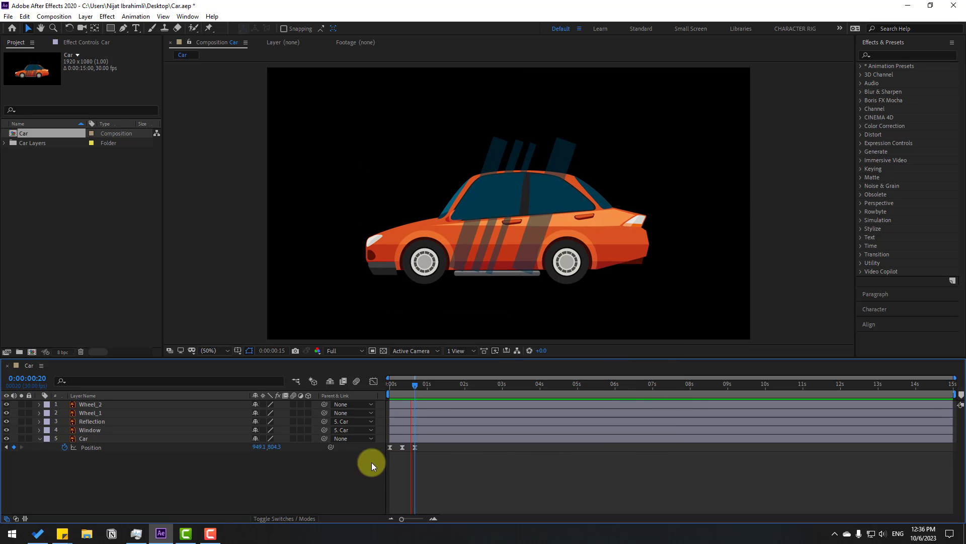
pyautogui.press('space')
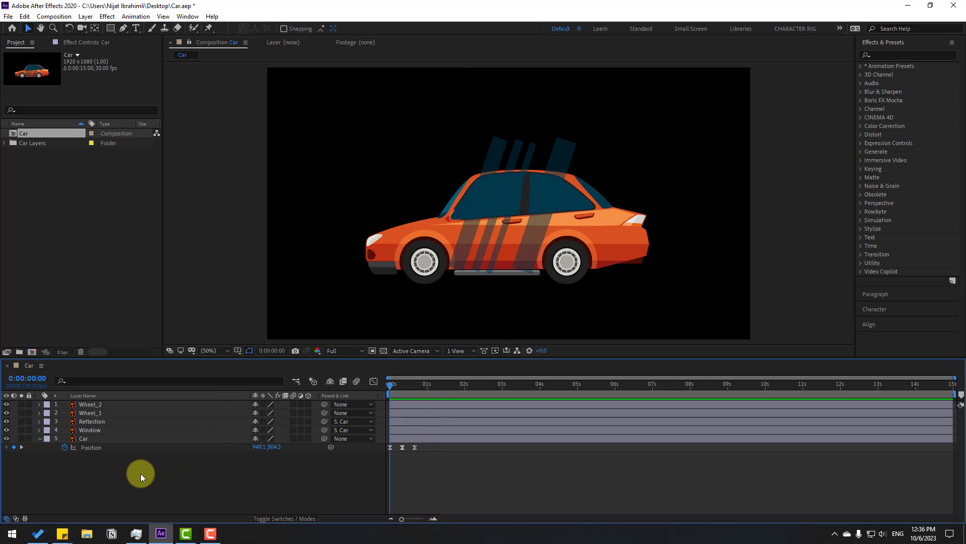
# Add a loopOutDuration cycle expression to the Car layer's Position.
pyautogui.keyDown('alt'); pyautogui.click(65, 448); pyautogui.keyUp('alt')
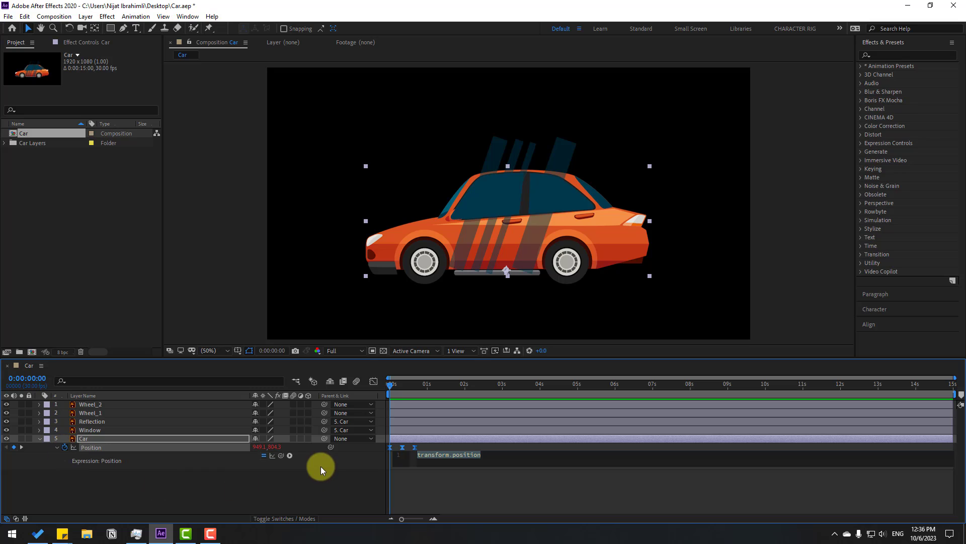
pyautogui.click(290, 456)
pyautogui.moveTo(368, 393)
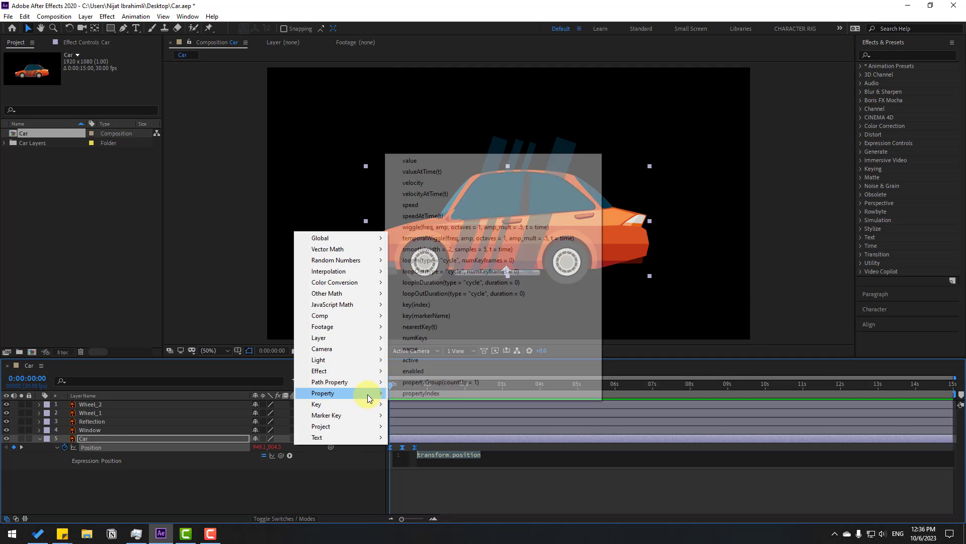
pyautogui.click(476, 295)
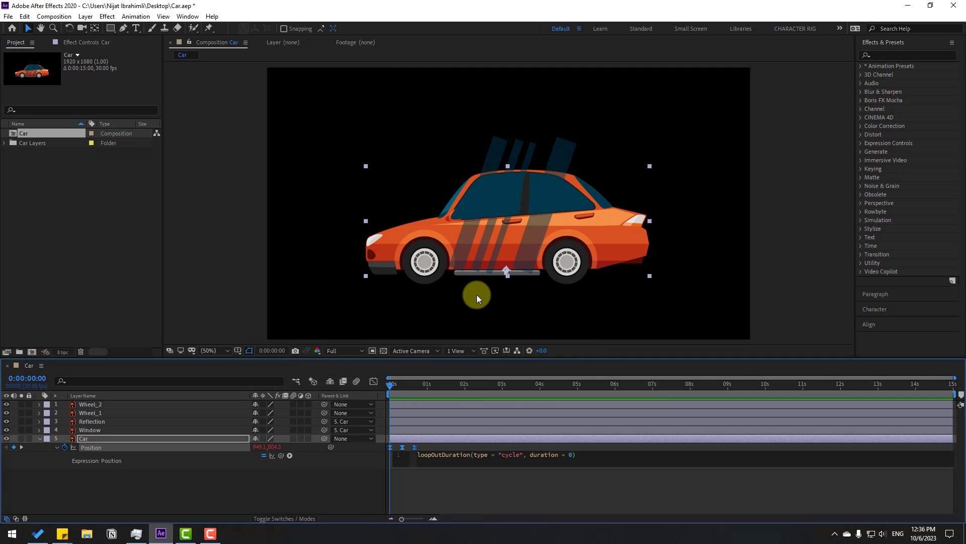
pyautogui.click(498, 485)
# Preview the repeating bounce, then show the Car layer's Rotation property.
pyautogui.press('space')
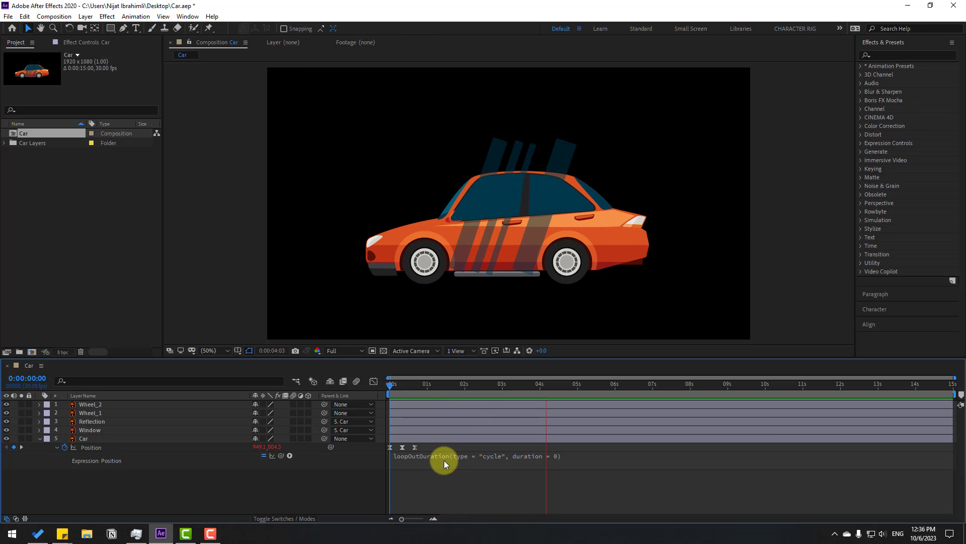
pyautogui.click(42, 441)
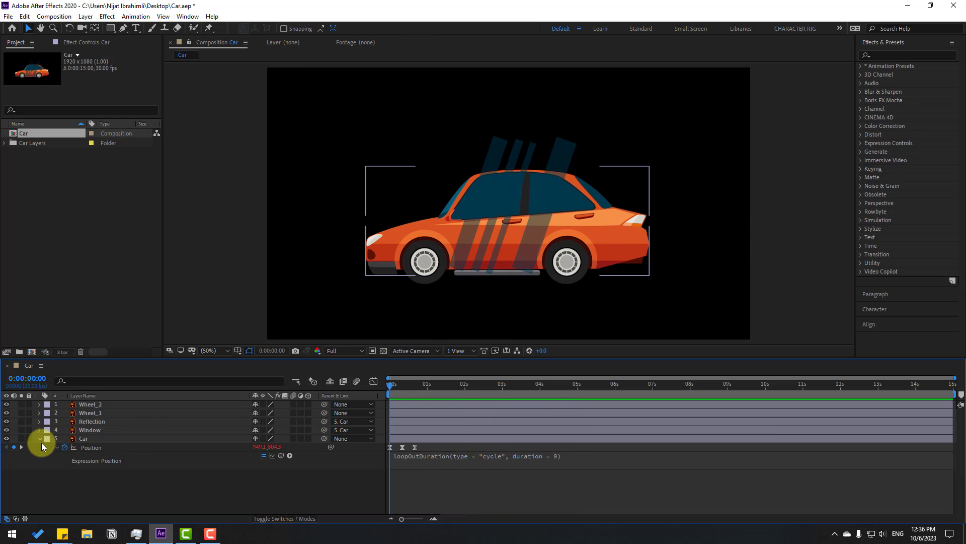
pyautogui.click(84, 439)
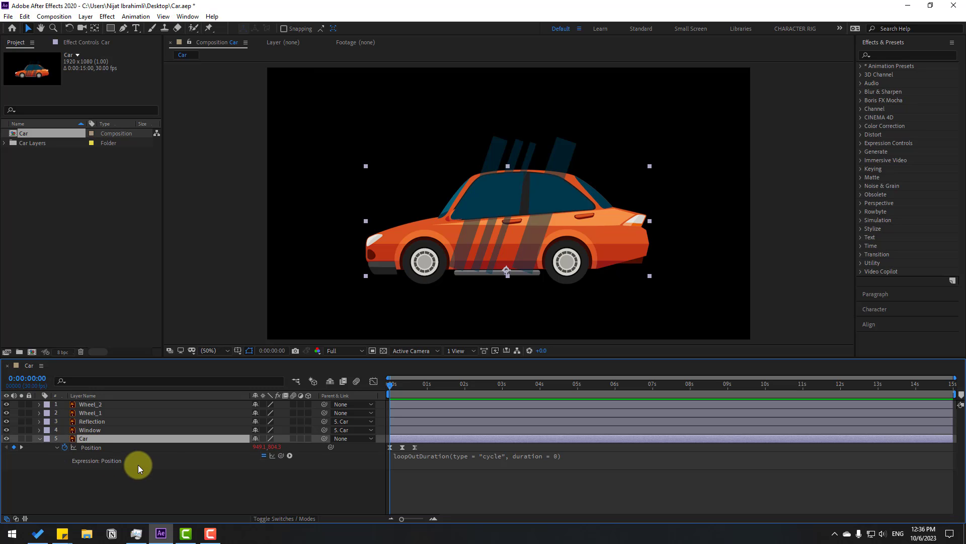
pyautogui.hotkey('shift', 'r')
# Key the Car layer's Rotation at -1° at 0s.
pyautogui.click(65, 473)
pyautogui.click(267, 474)
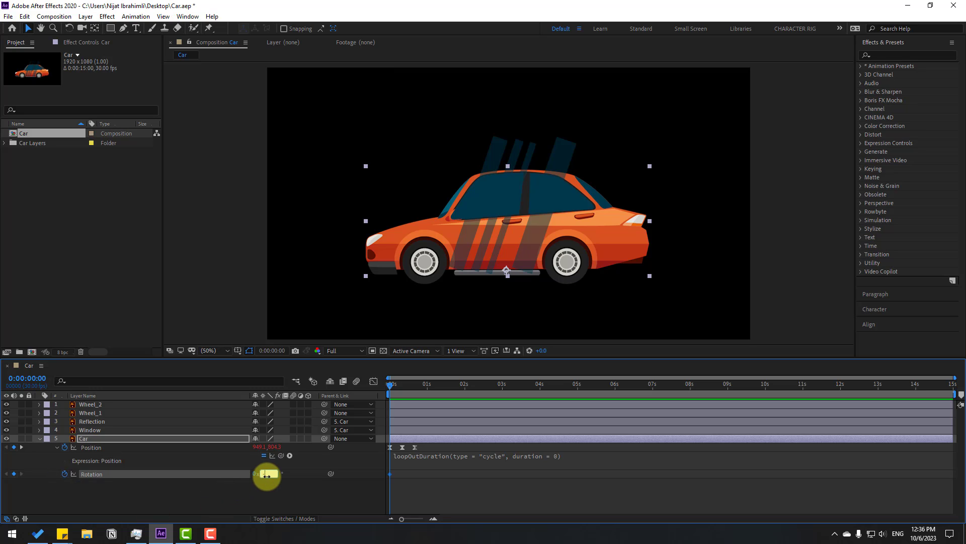
pyautogui.write('-1')
pyautogui.press('Return')
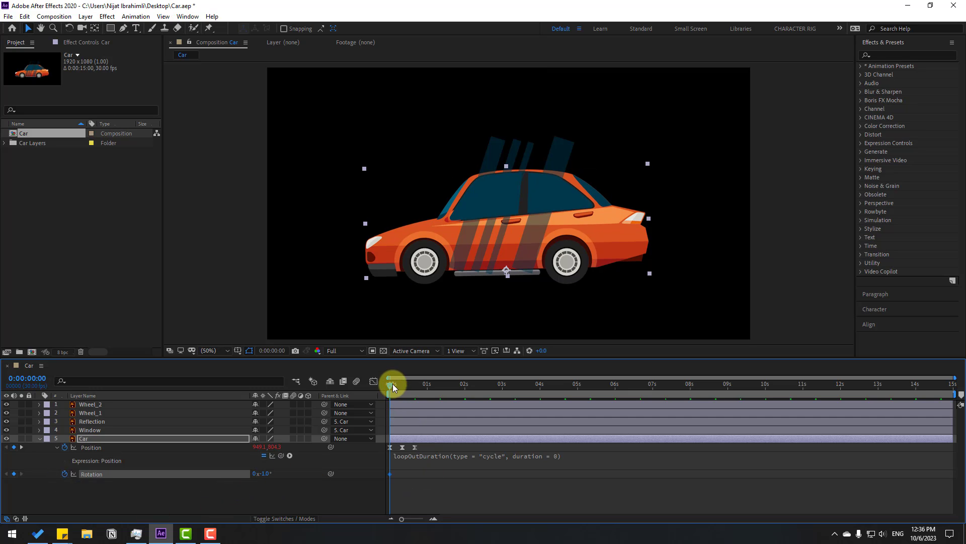
# Set the car's Rotation to 1.5° at frame 10.
pyautogui.moveTo(392, 384); pyautogui.dragTo(402, 384)
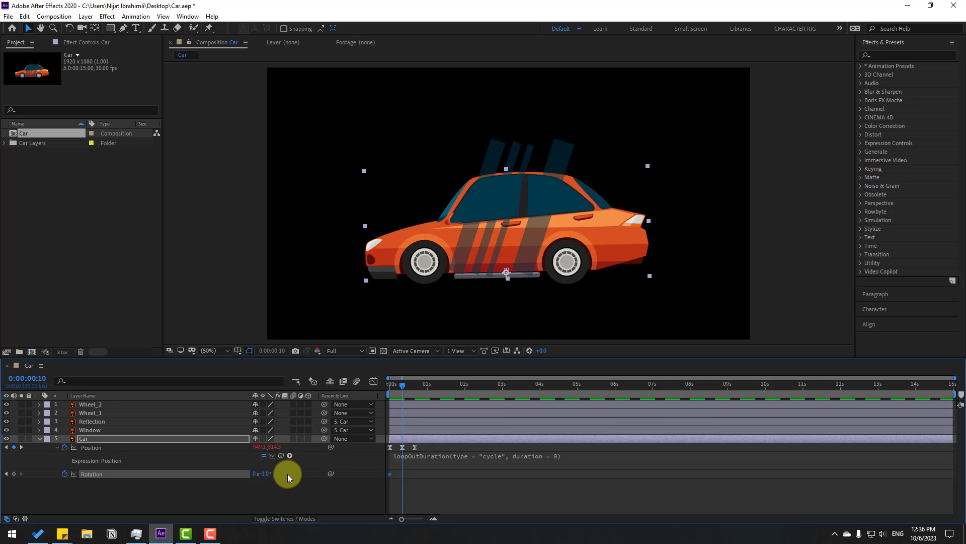
pyautogui.click(263, 473)
pyautogui.write('1')
pyautogui.press('Return')
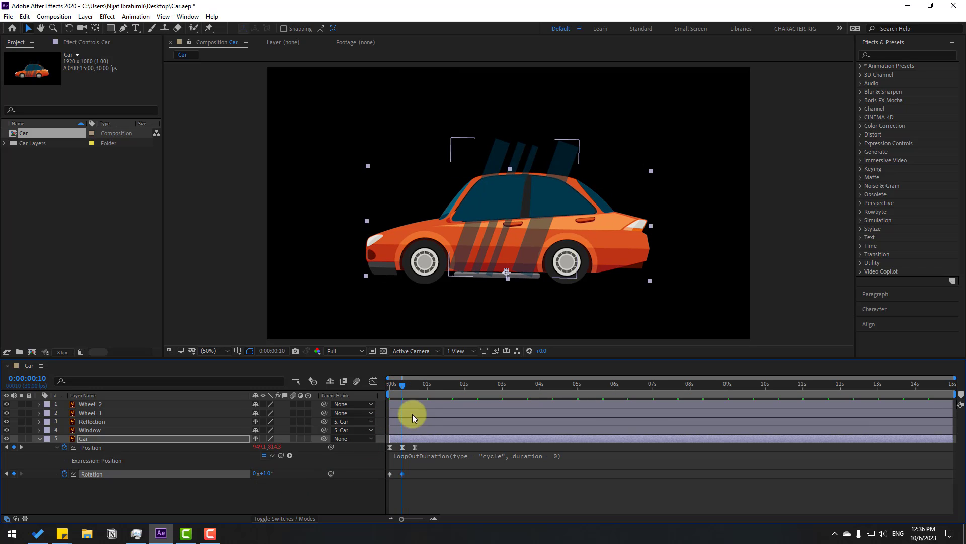
pyautogui.click(265, 473)
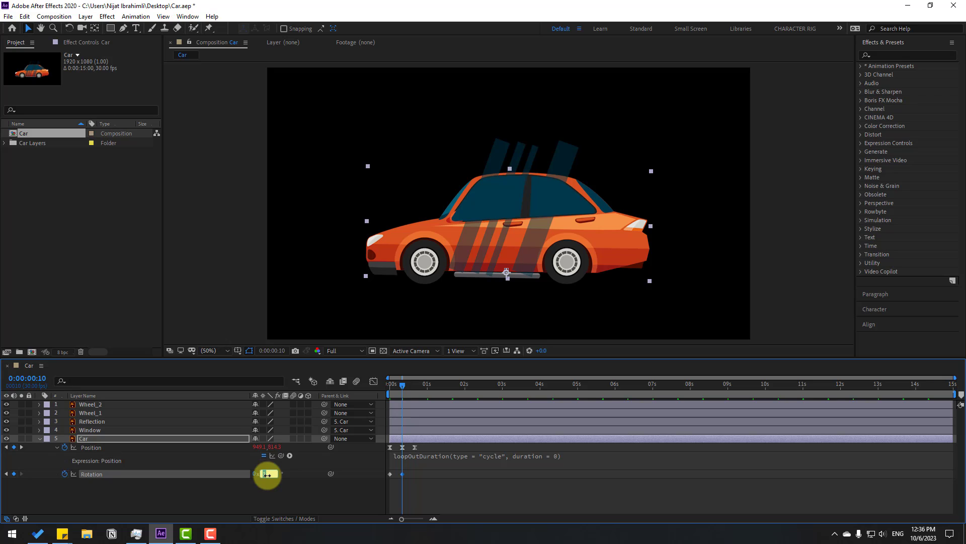
pyautogui.write('1.5')
pyautogui.press('Return')
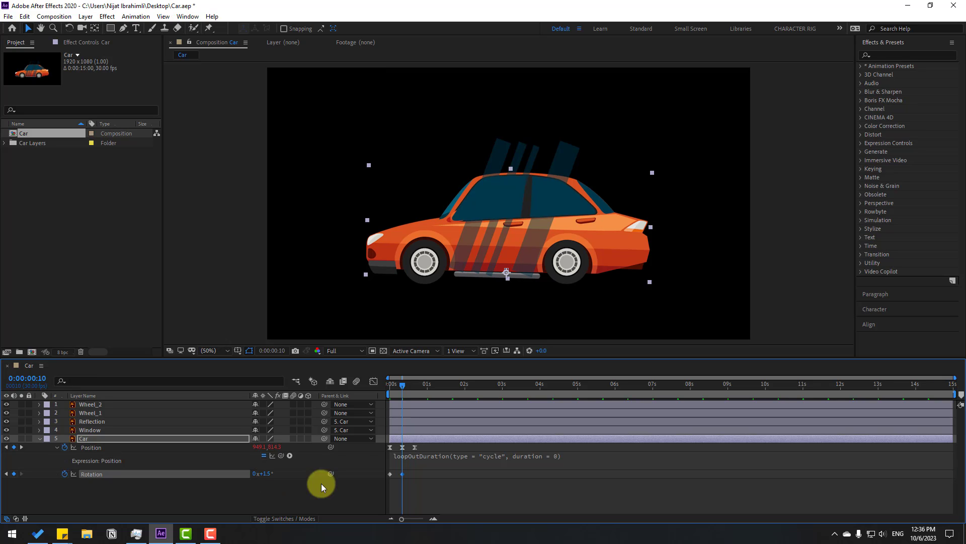
# Paste the -1° Rotation keyframe at frame 20.
pyautogui.moveTo(402, 385); pyautogui.dragTo(414, 387)
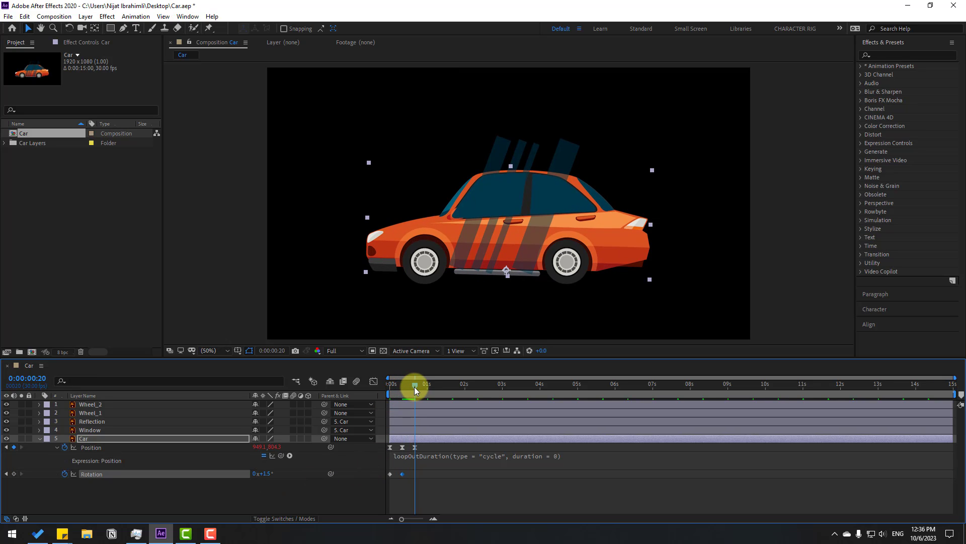
pyautogui.click(391, 476)
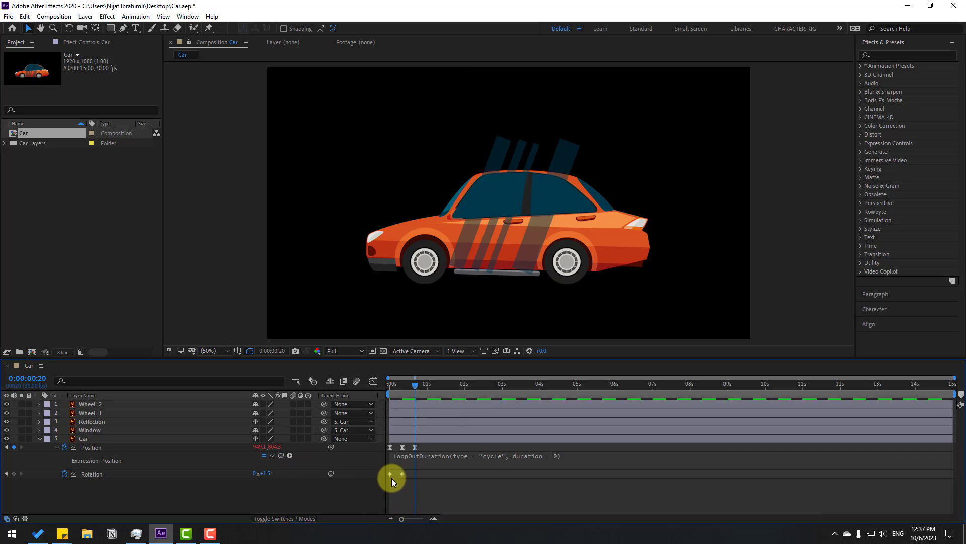
pyautogui.click(390, 474)
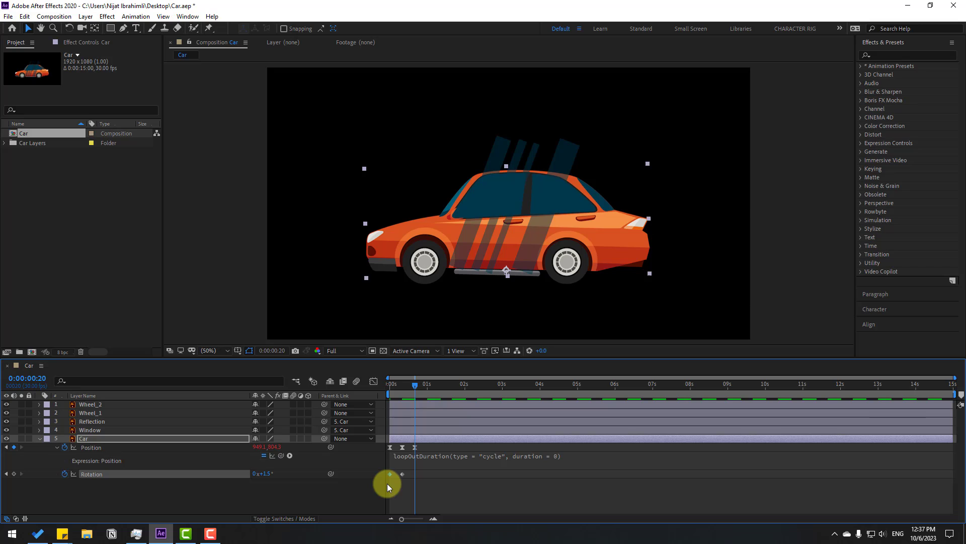
pyautogui.hotkey('ctrl', 'v')
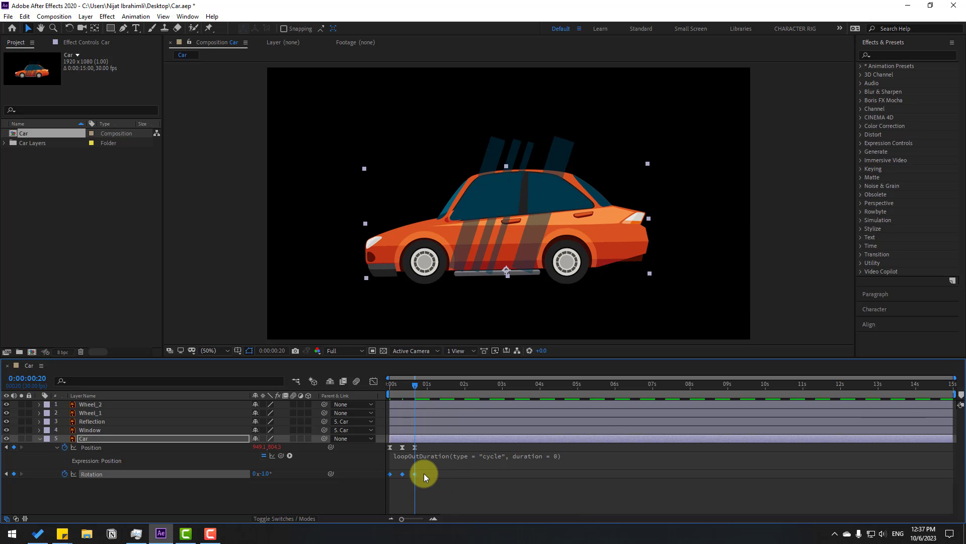
# Apply Easy Ease to the Car layer's three Rotation keyframes.
pyautogui.rightClick(415, 473)
pyautogui.moveTo(419, 469)
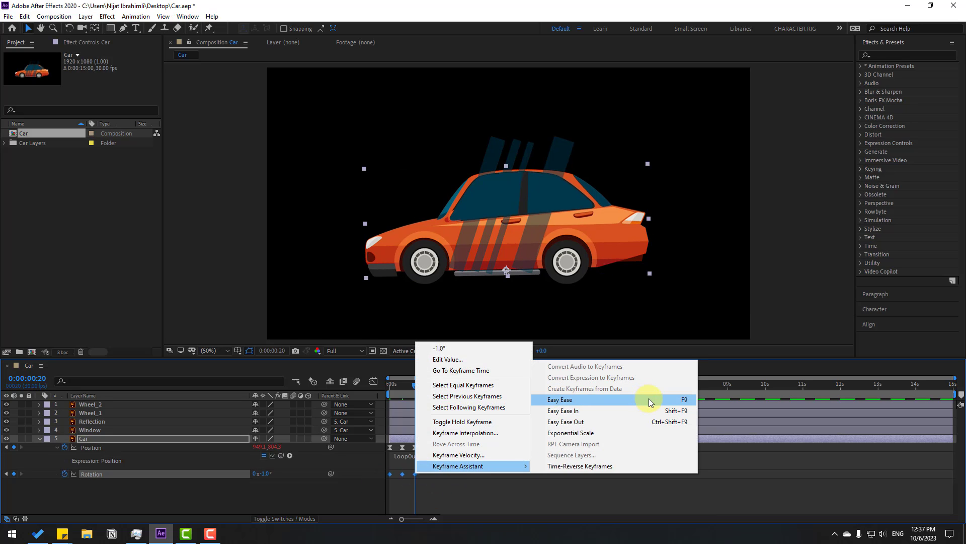
pyautogui.click(673, 400)
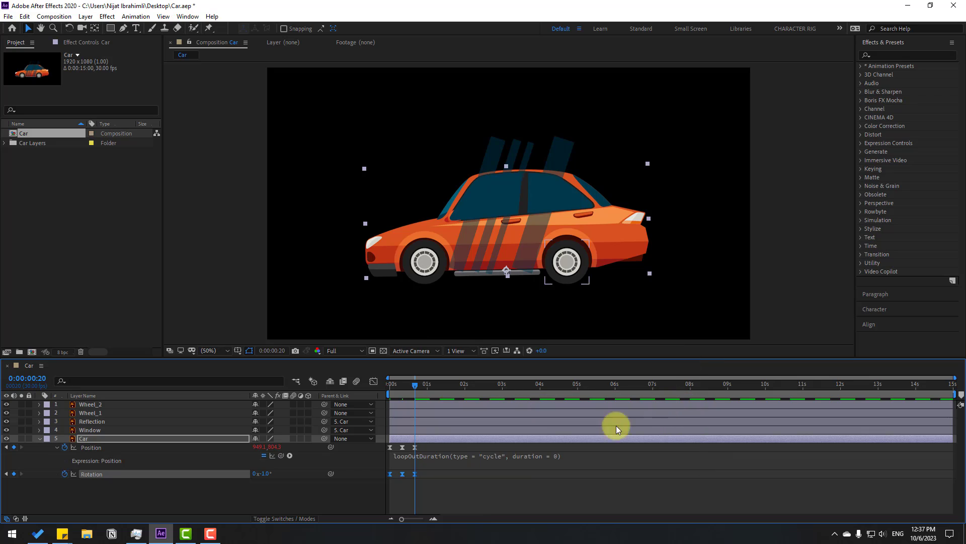
pyautogui.click(159, 502)
pyautogui.keyDown('alt'); pyautogui.click(65, 475); pyautogui.keyUp('alt')
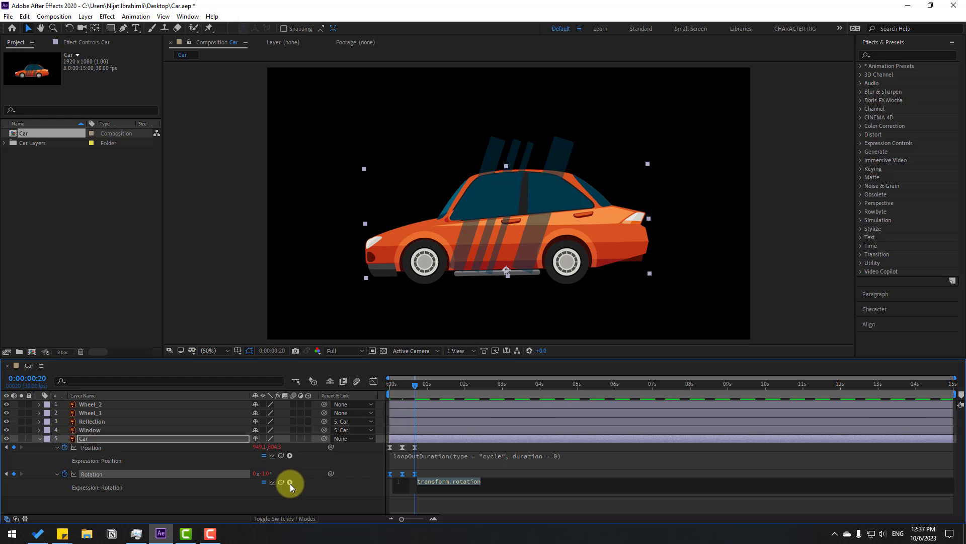
# Insert a loopOutDuration cycle expression into the car's Rotation and preview the rocking.
pyautogui.click(290, 482)
pyautogui.moveTo(346, 418)
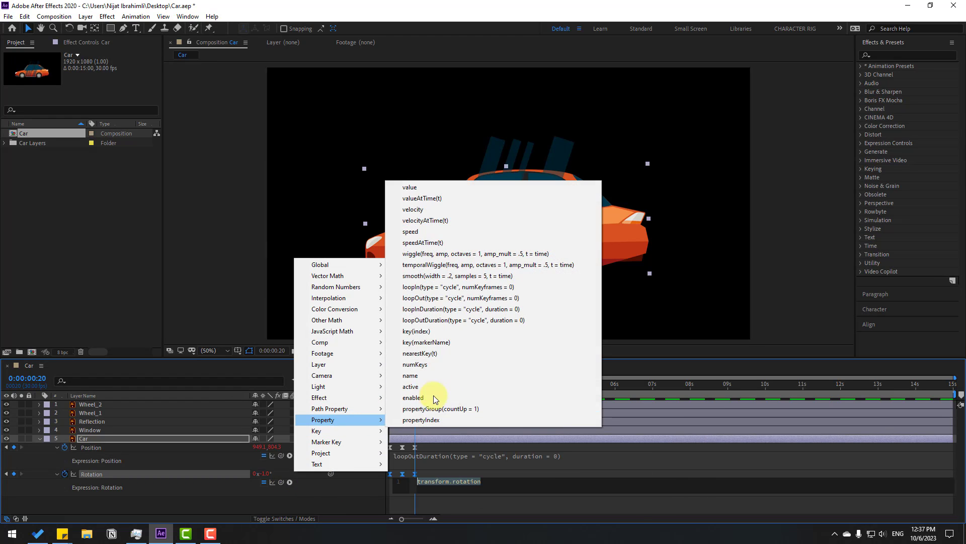
pyautogui.click(475, 320)
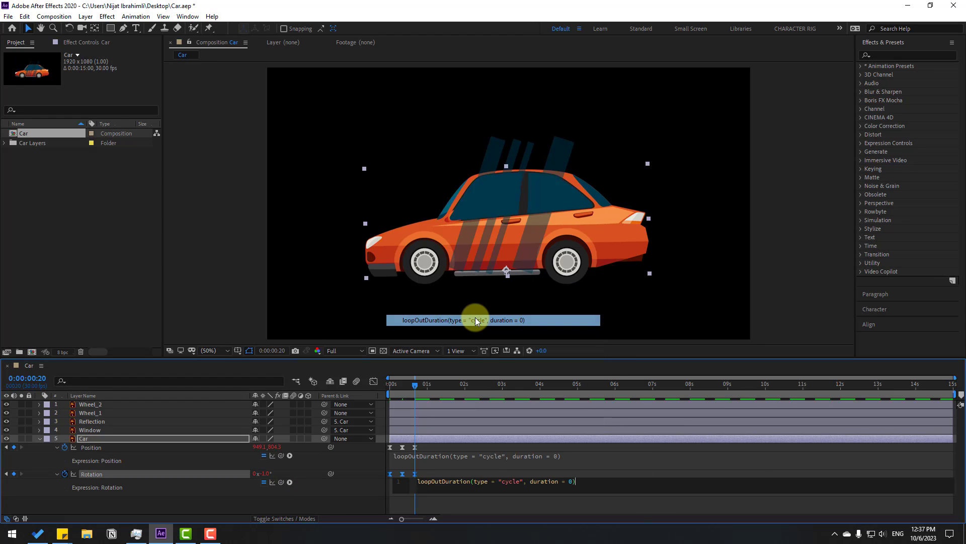
pyautogui.click(446, 500)
pyautogui.press('space')
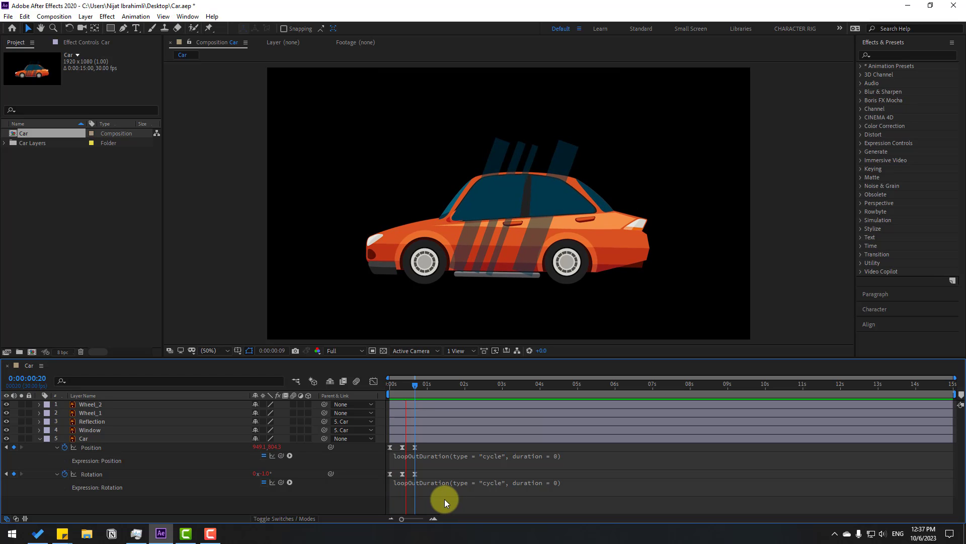
pyautogui.press('space')
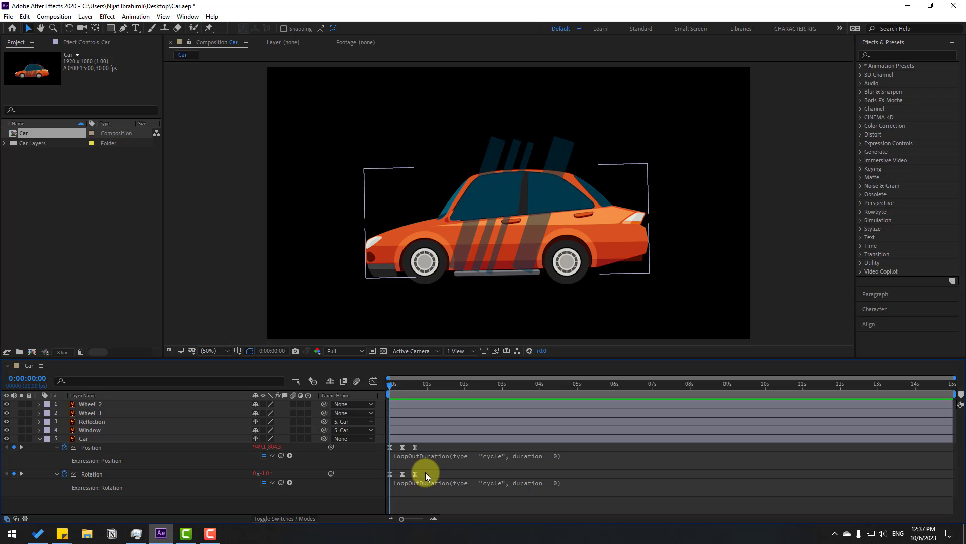
# Spread the Rotation keyframes slightly later in time and preview the retimed rock.
pyautogui.moveTo(430, 471); pyautogui.dragTo(382, 474)
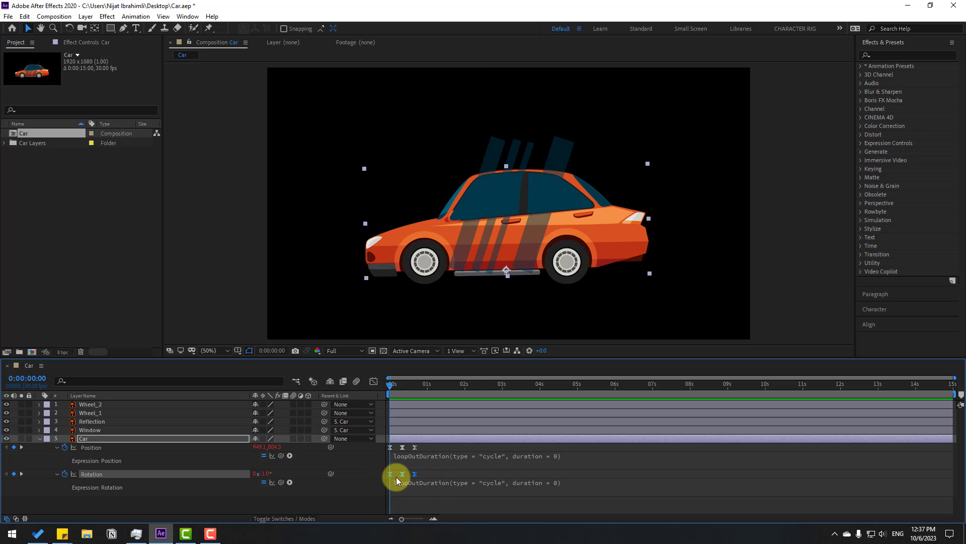
pyautogui.moveTo(414, 474); pyautogui.dragTo(424, 475)
pyautogui.press('space')
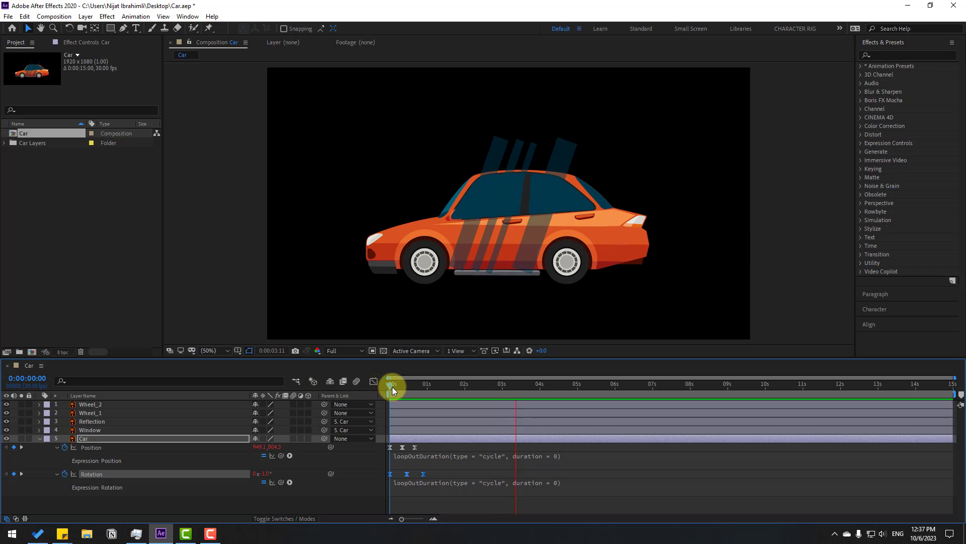
pyautogui.press('space')
# Set starting Rotation keyframes at 0s on Wheel_1 and Wheel_2.
pyautogui.click(93, 407)
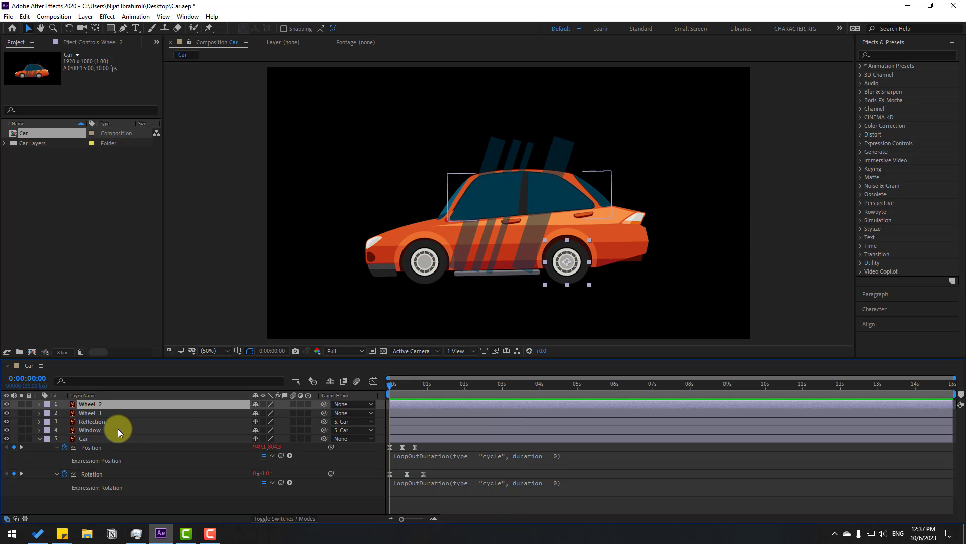
pyautogui.keyDown('shift'); pyautogui.click(90, 414); pyautogui.keyUp('shift')
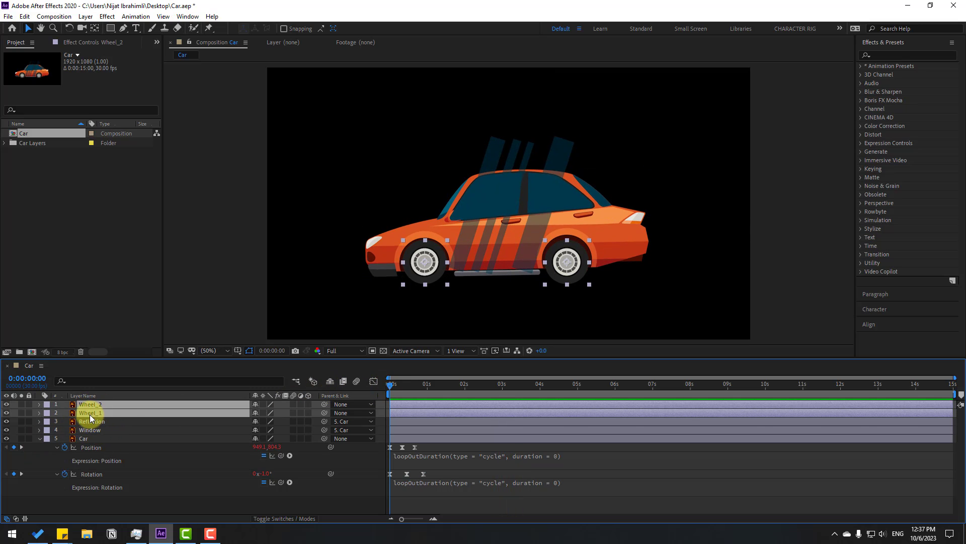
pyautogui.press('r')
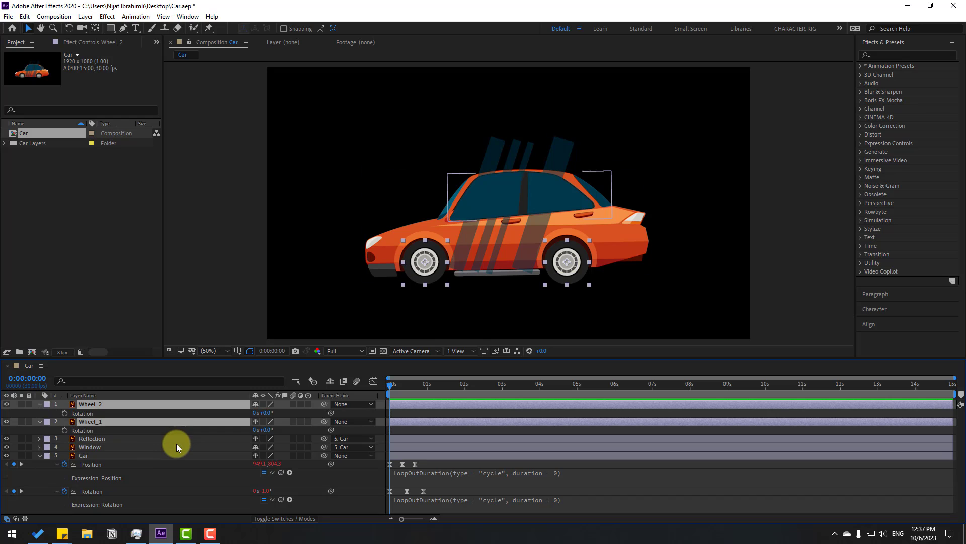
pyautogui.click(64, 412)
# At 10 seconds, set both wheels' Rotation to -10 revolutions.
pyautogui.moveTo(398, 389); pyautogui.dragTo(765, 392)
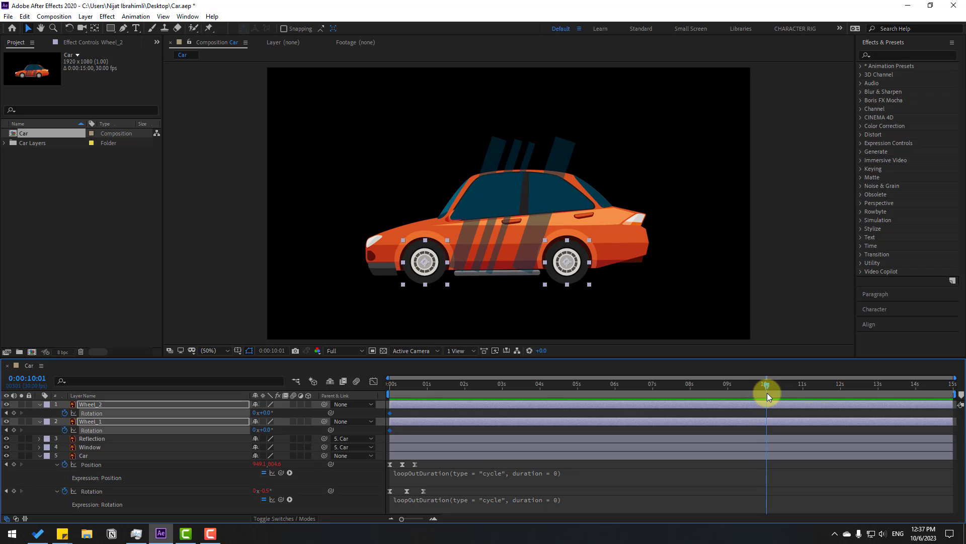
pyautogui.click(303, 446)
pyautogui.click(265, 419)
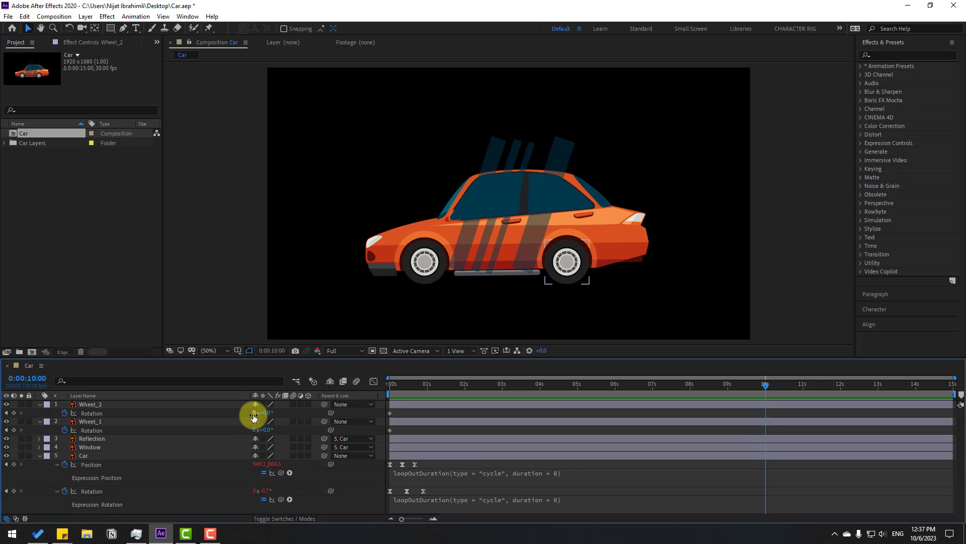
pyautogui.click(254, 413)
pyautogui.write('-10')
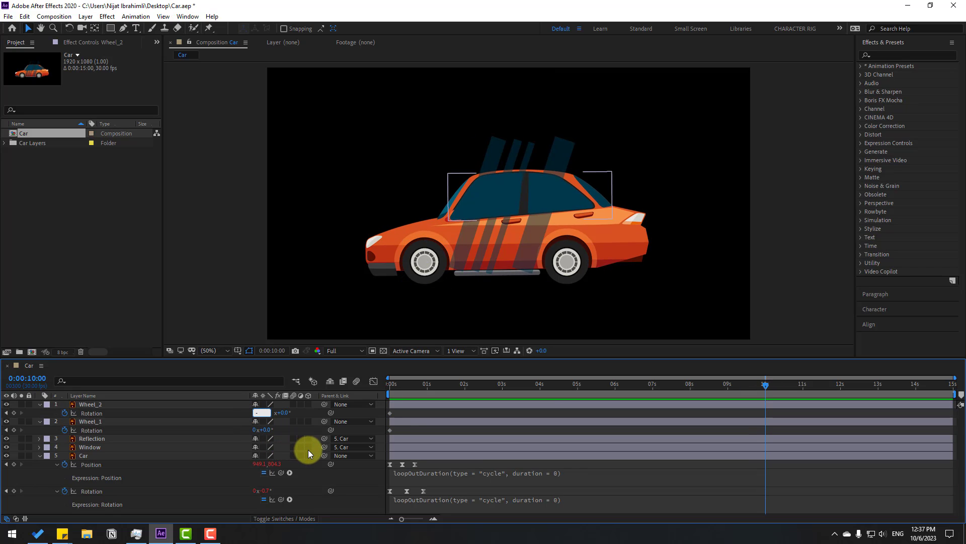
pyautogui.press('Return')
pyautogui.click(254, 430)
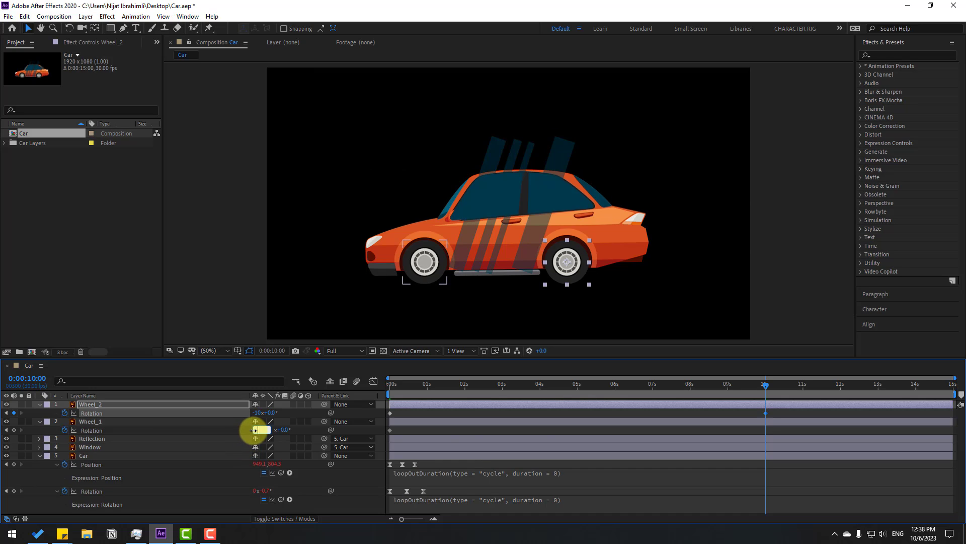
pyautogui.write('-10')
pyautogui.press('Return')
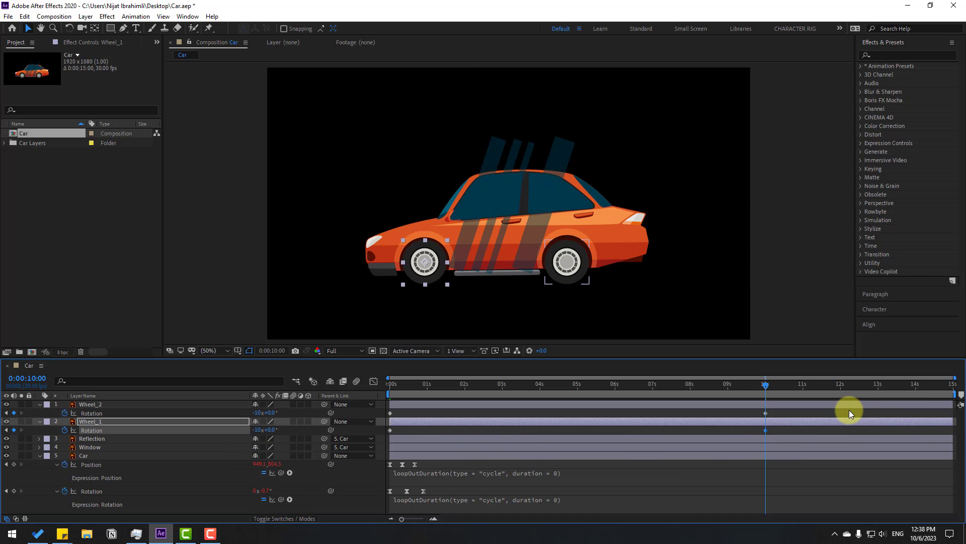
# End the work area at about 14.3 seconds and preview the rolling car.
pyautogui.moveTo(954, 394); pyautogui.dragTo(768, 422)
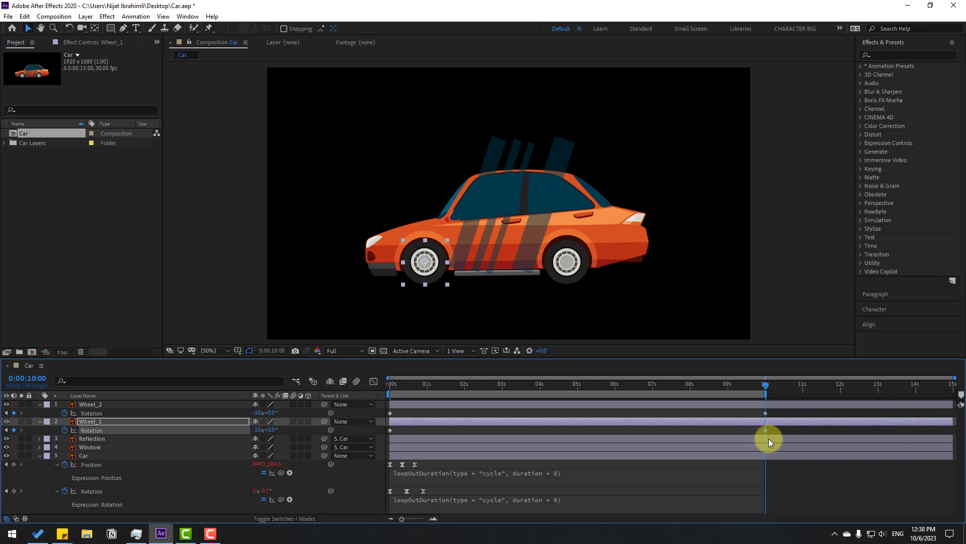
pyautogui.press('space')
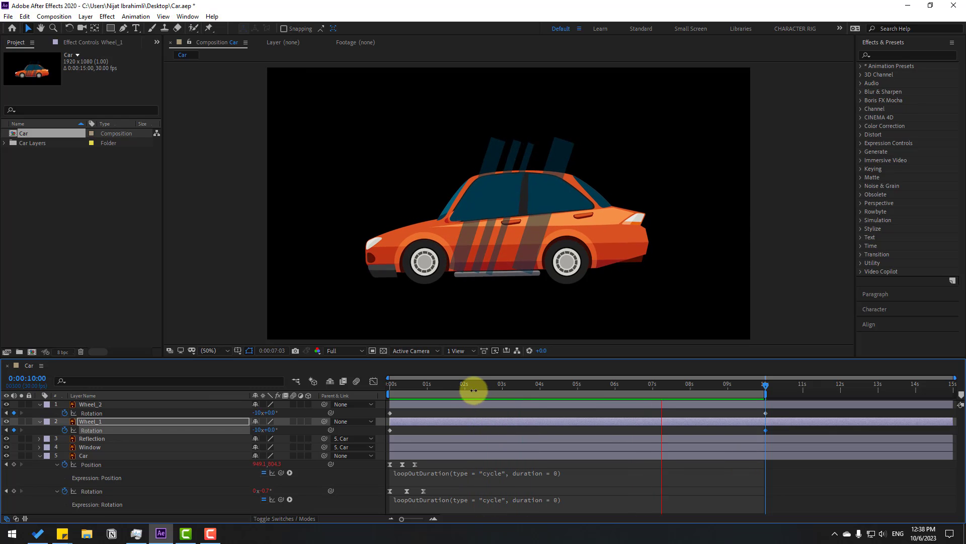
pyautogui.press('space')
pyautogui.press('Home')
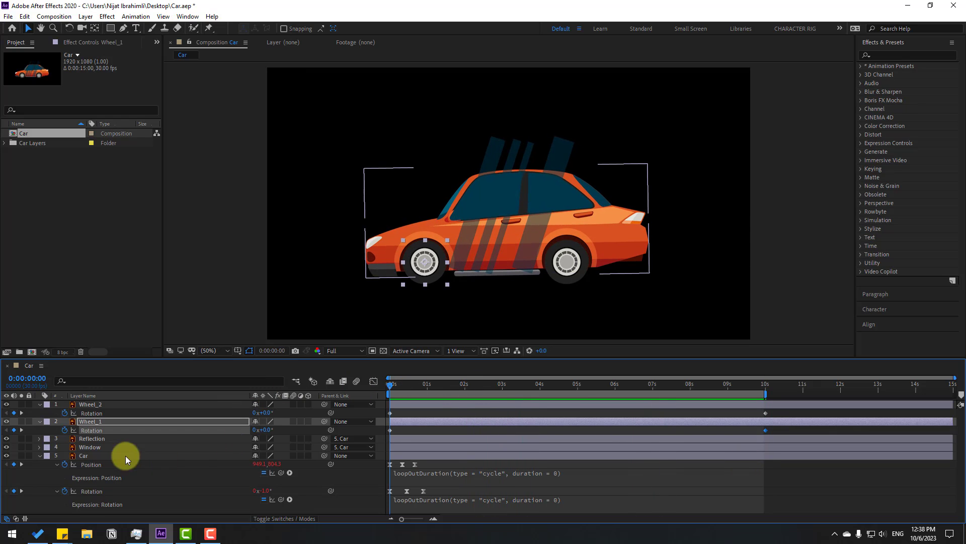
# Pre-compose Window and Reflection into 'Window_Reflection' and parent it to the Car layer.
pyautogui.click(92, 447)
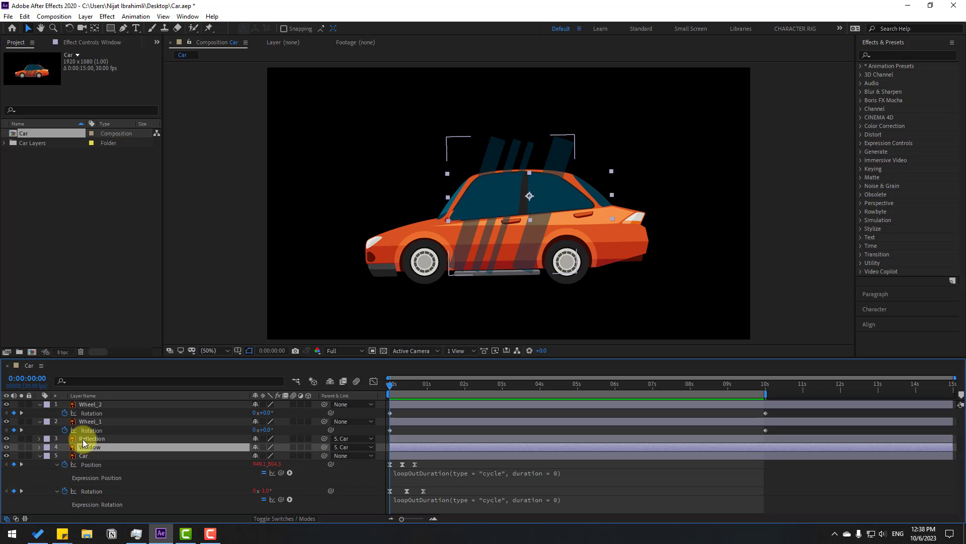
pyautogui.keyDown('ctrl'); pyautogui.click(86, 438); pyautogui.keyUp('ctrl')
pyautogui.rightClick(95, 439)
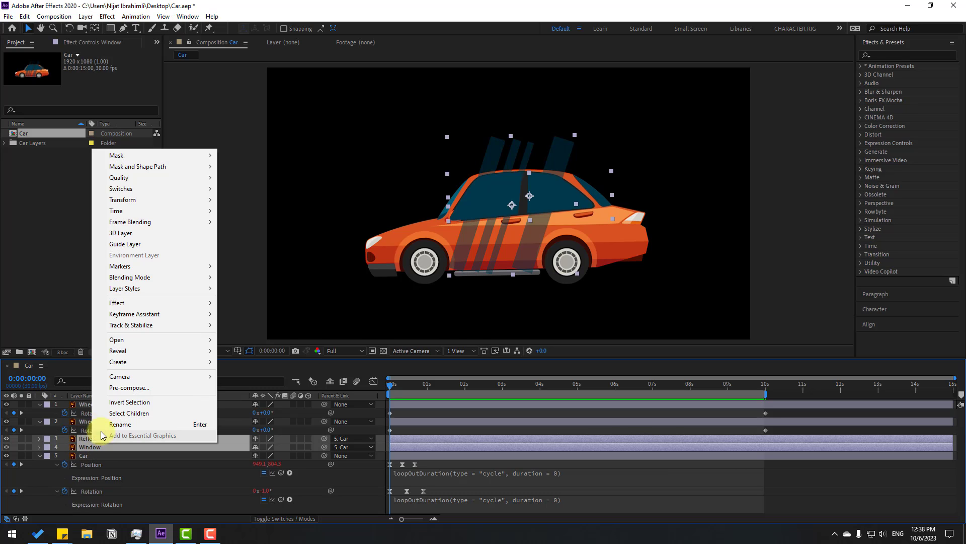
pyautogui.click(128, 387)
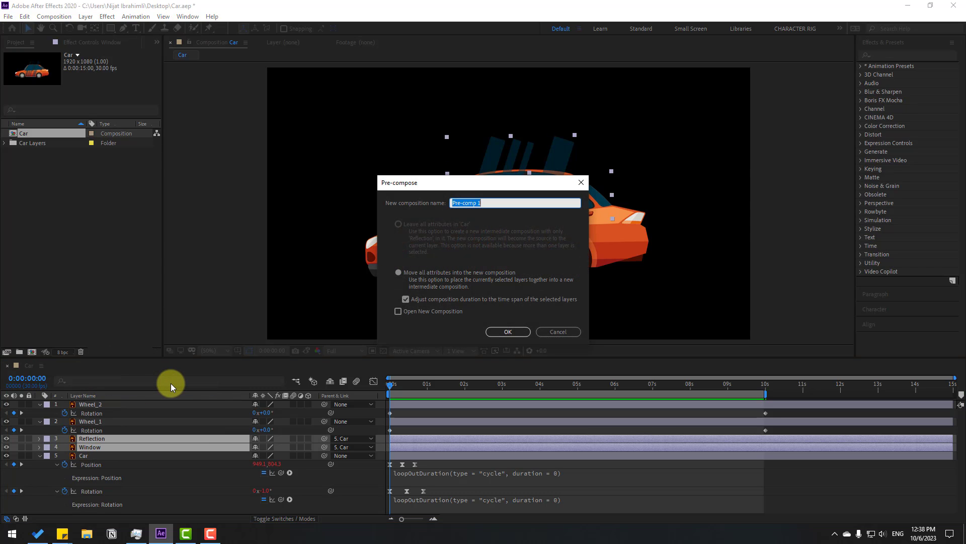
pyautogui.write('Window_Reflection')
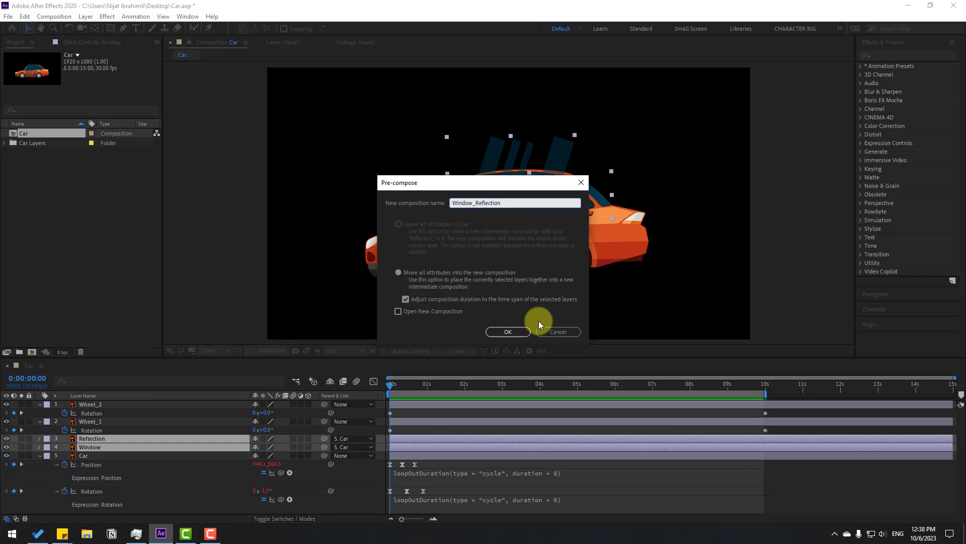
pyautogui.click(507, 330)
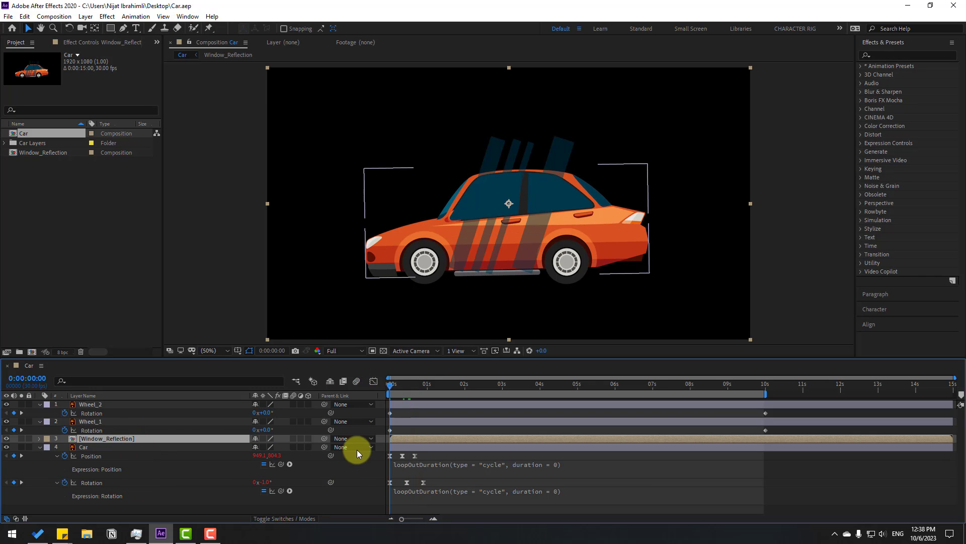
pyautogui.moveTo(324, 438); pyautogui.dragTo(90, 446)
# In Window_Reflection, duplicate Window as Window 2 and set Reflection's TrkMat to Alpha Matte 'Window 2'.
pyautogui.doubleClick(106, 440)
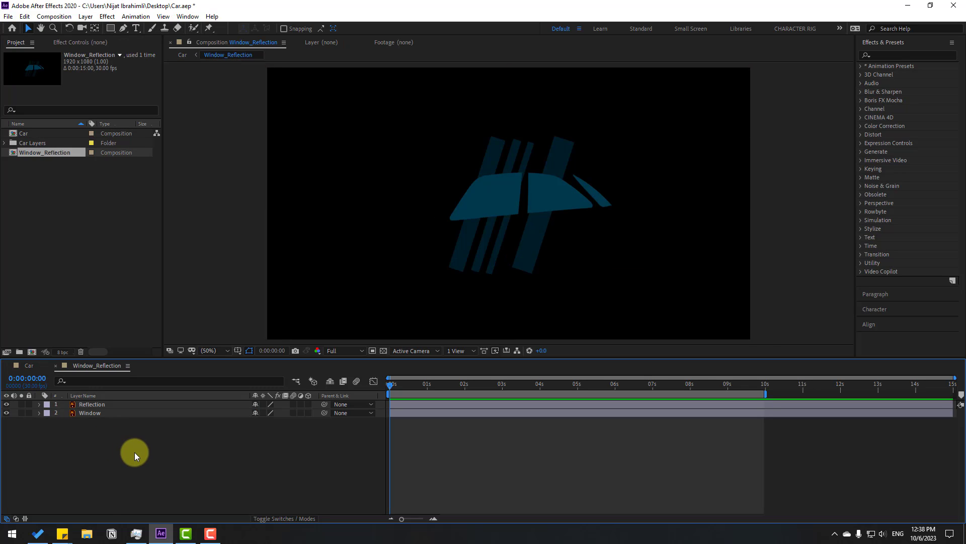
pyautogui.click(90, 412)
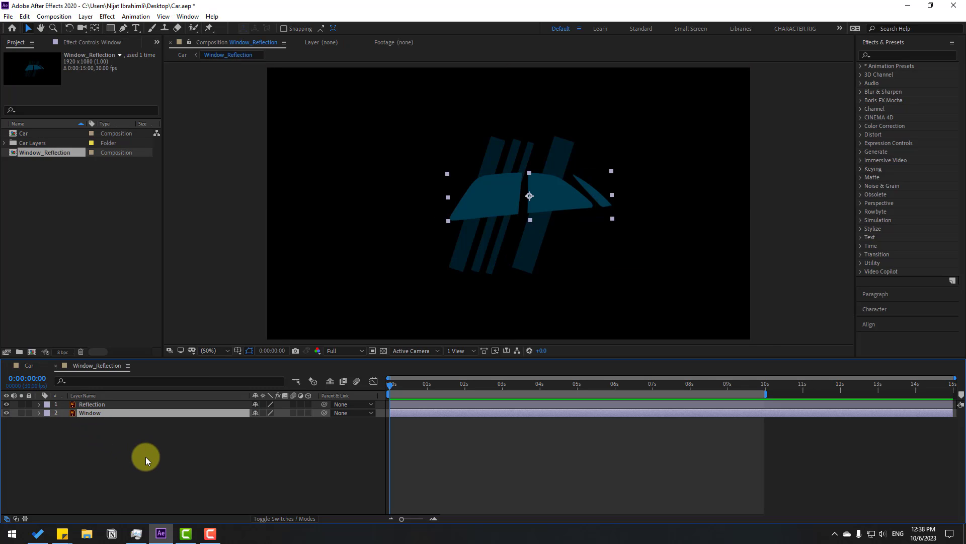
pyautogui.hotkey('ctrl', 'd')
pyautogui.click(98, 404)
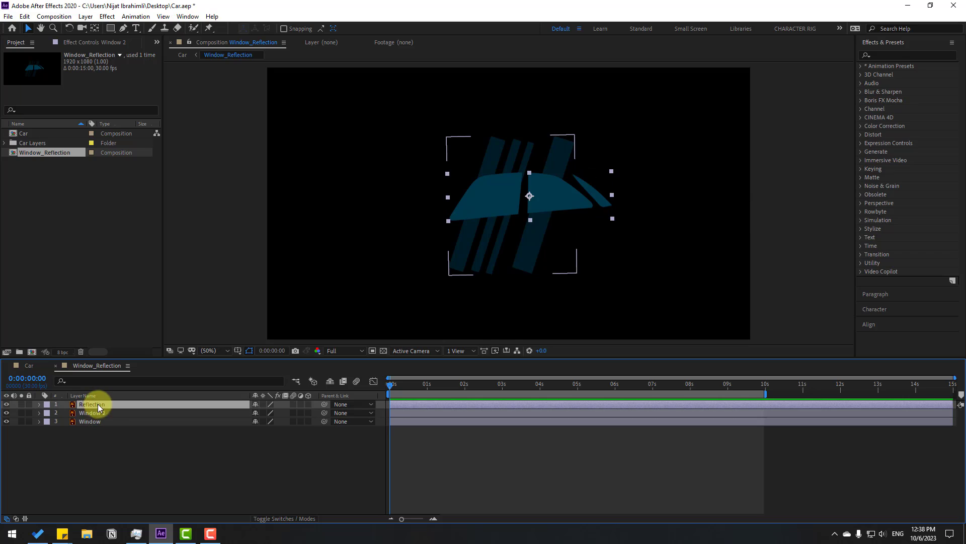
pyautogui.moveTo(93, 406); pyautogui.dragTo(103, 418)
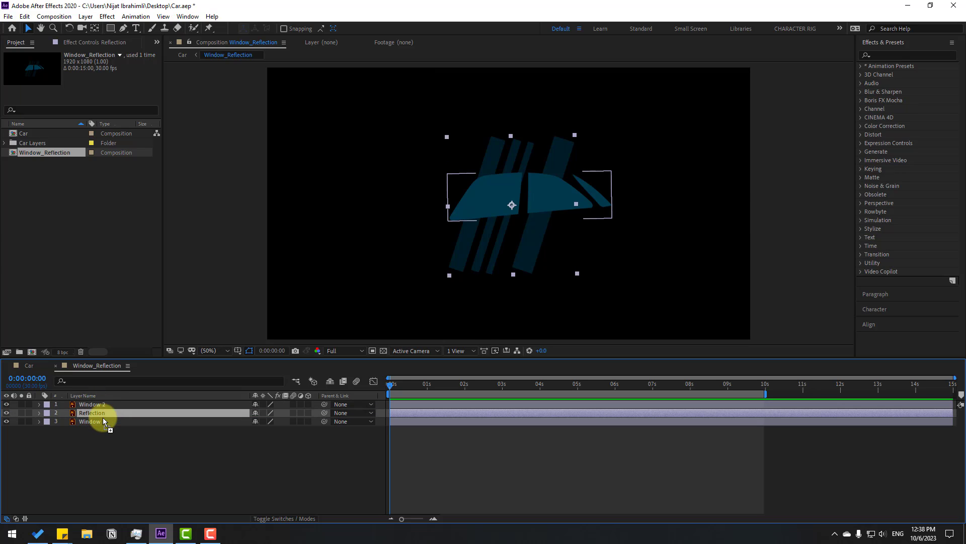
pyautogui.click(282, 521)
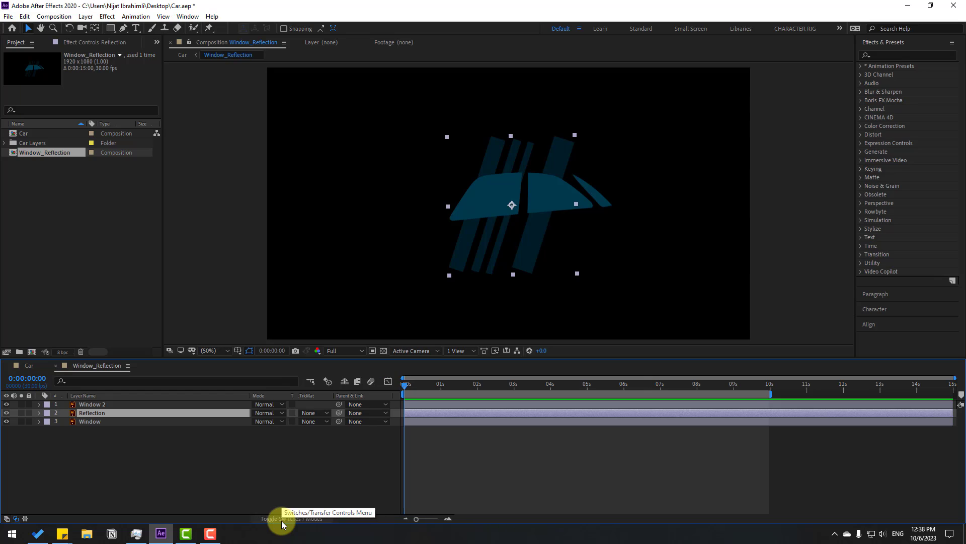
pyautogui.click(314, 413)
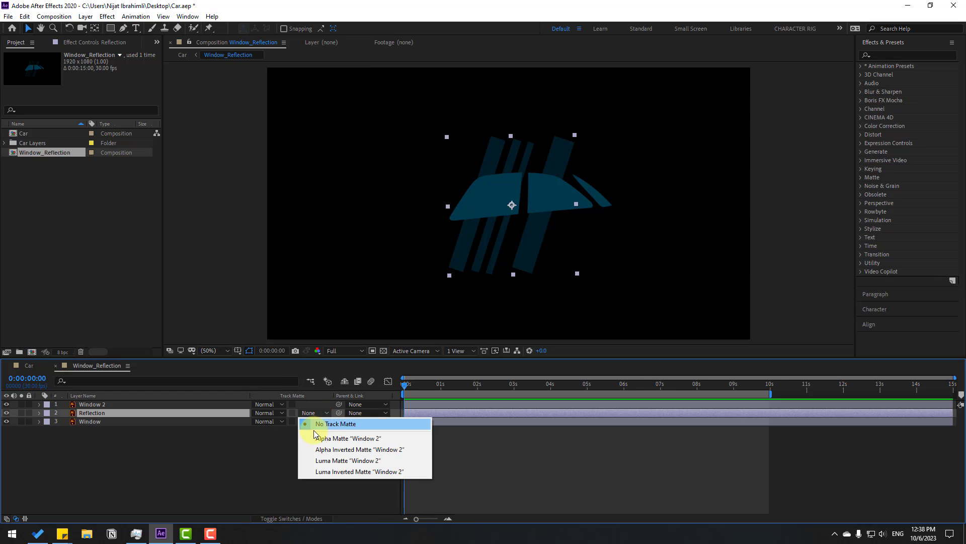
pyautogui.click(375, 440)
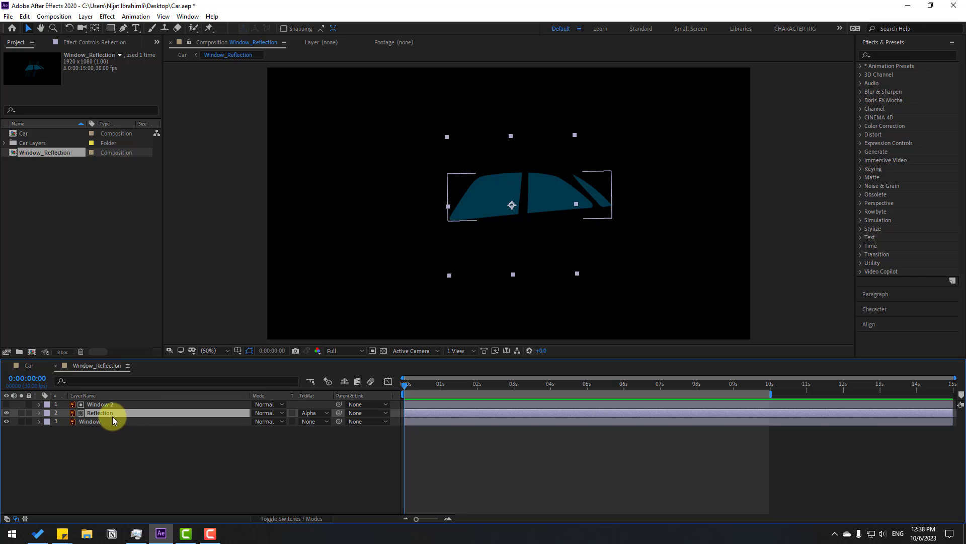
# Reposition the reflection stripes so they sit within the window shapes.
pyautogui.moveTo(491, 220)
pyautogui.mouseDown()
pyautogui.moveTo(448, 216)
pyautogui.moveTo(520, 207)
pyautogui.moveTo(500, 224)
pyautogui.mouseUp()
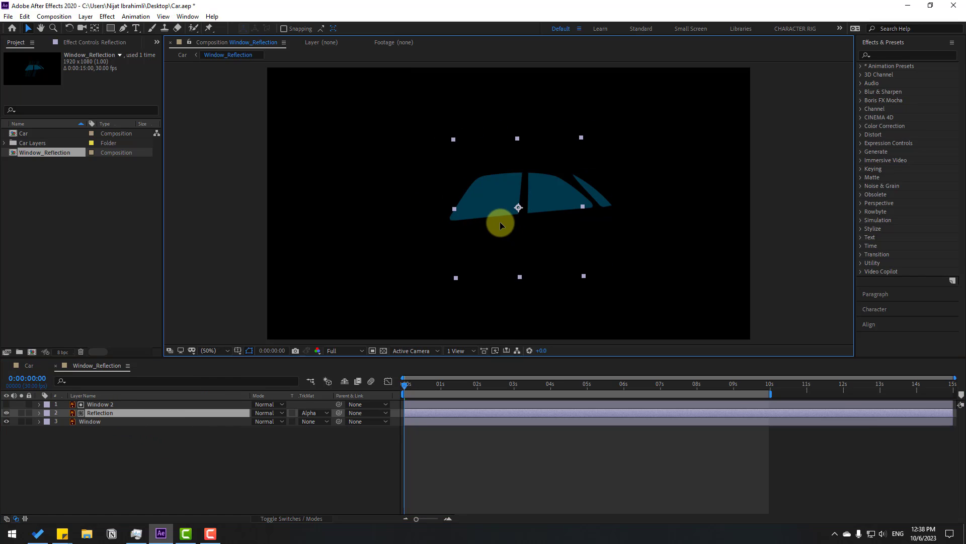
pyautogui.press('.')
pyautogui.scroll(-2, 502, 216)
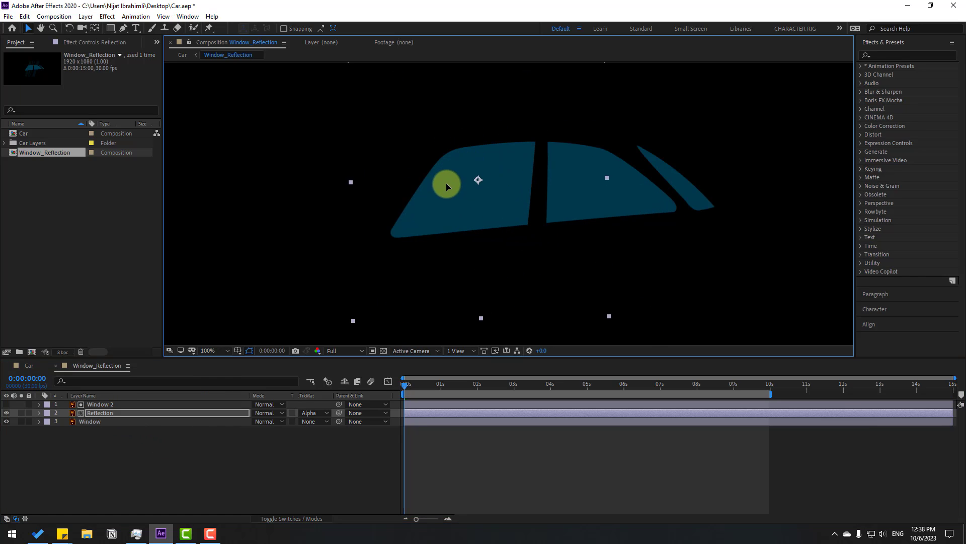
pyautogui.moveTo(463, 218); pyautogui.dragTo(475, 186)
pyautogui.click(383, 349)
pyautogui.click(382, 349)
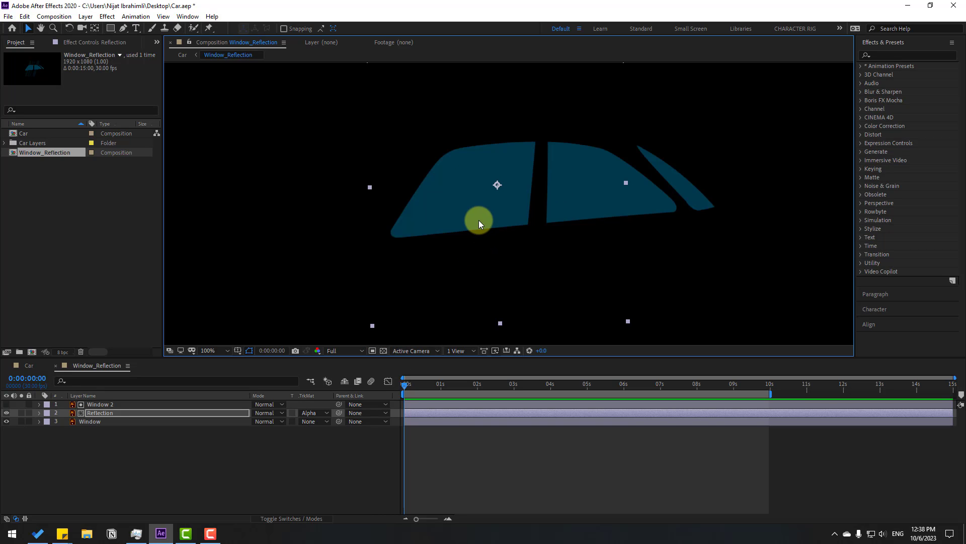
pyautogui.moveTo(474, 221); pyautogui.dragTo(475, 224)
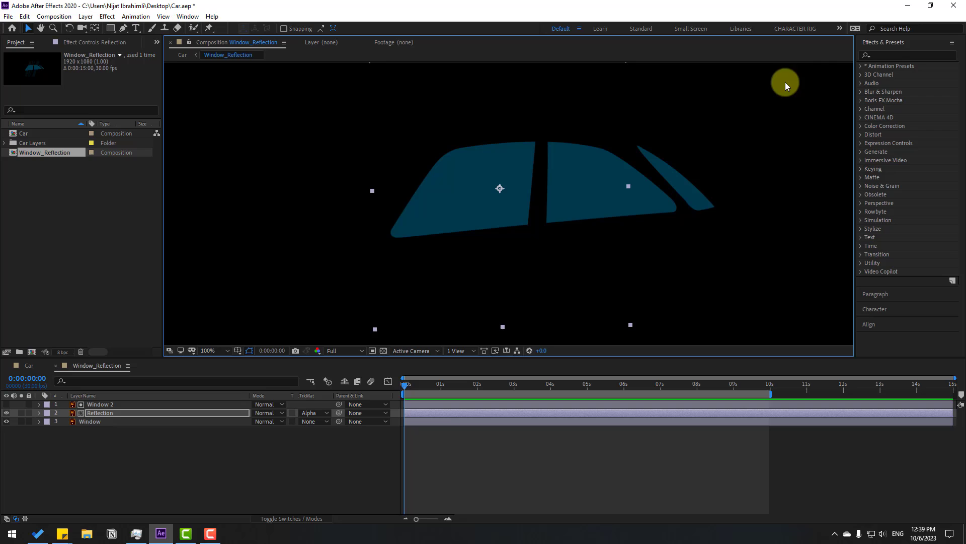
# Apply the Fill effect from Effects & Presets to the Reflection layer.
pyautogui.click(889, 55)
pyautogui.write('fill')
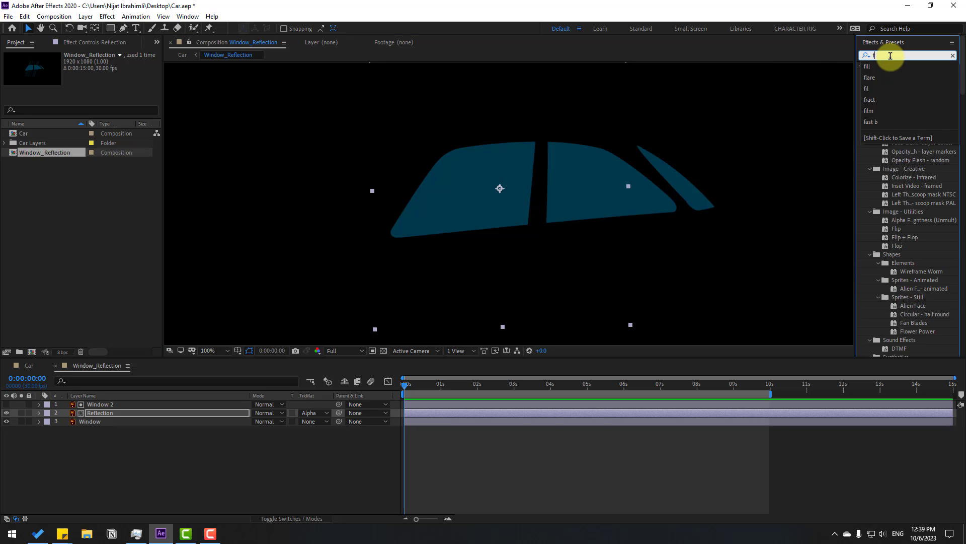
pyautogui.click(897, 119)
pyautogui.moveTo(897, 122); pyautogui.dragTo(98, 411)
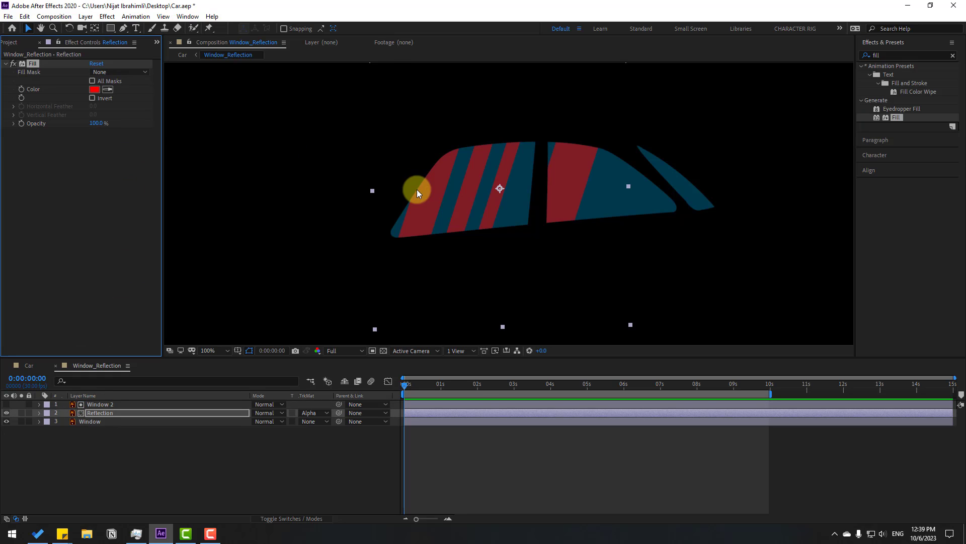
# Set the Fill colour to dark teal 165F78, slightly lighter than the sampled window colour.
pyautogui.click(95, 89)
pyautogui.click(406, 401)
pyautogui.moveTo(349, 380); pyautogui.dragTo(304, 340)
pyautogui.click(467, 391)
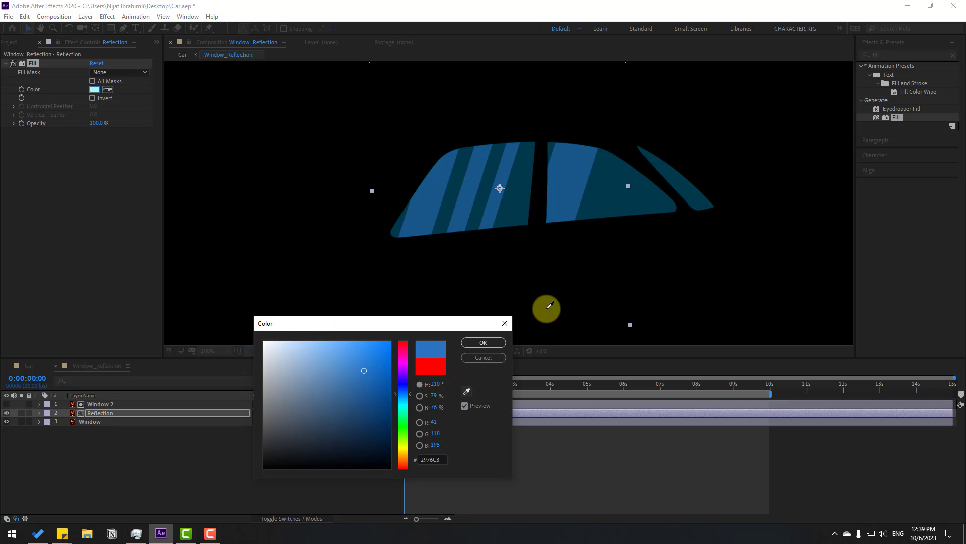
pyautogui.click(620, 173)
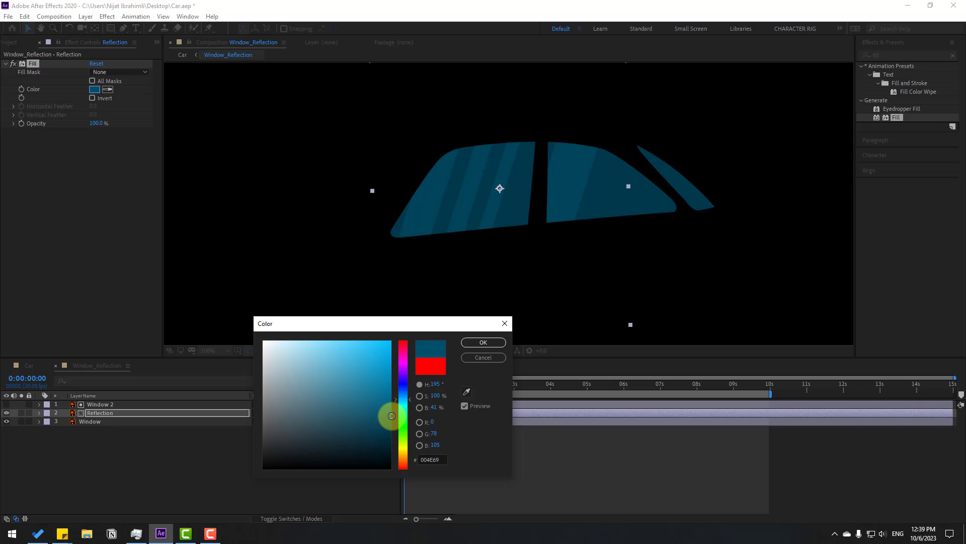
pyautogui.moveTo(373, 416); pyautogui.dragTo(368, 406)
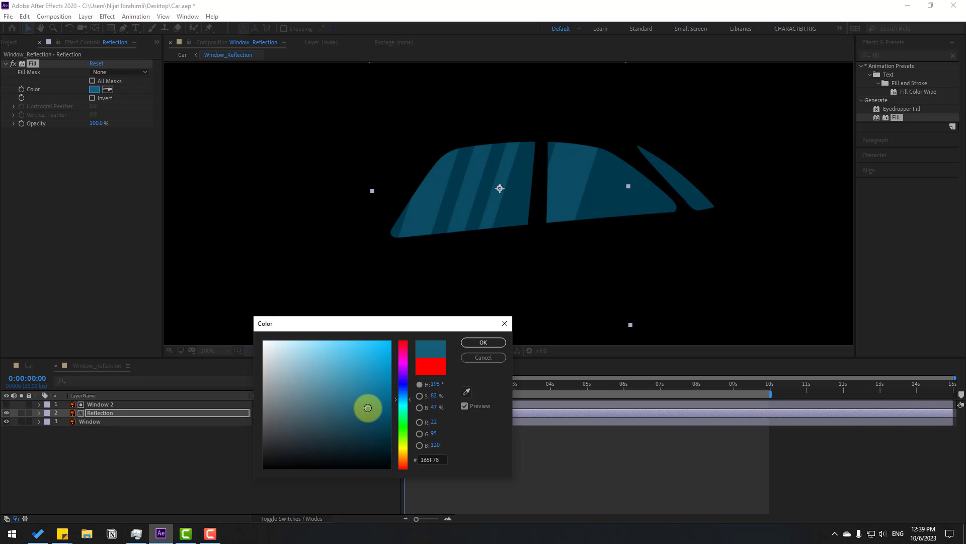
pyautogui.click(496, 348)
# Keyframe Reflection's Position off to the left at 0 and moved right at frame 10.
pyautogui.click(99, 414)
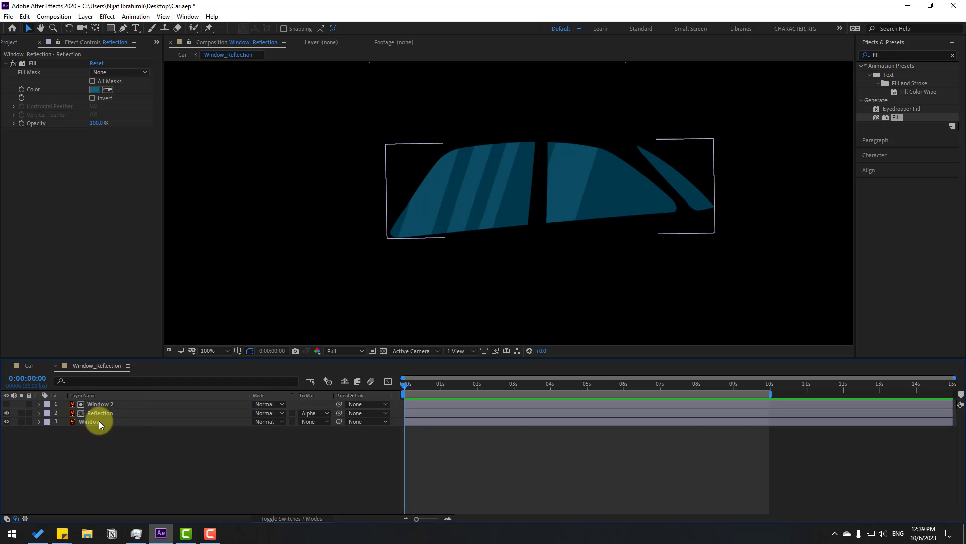
pyautogui.press('p')
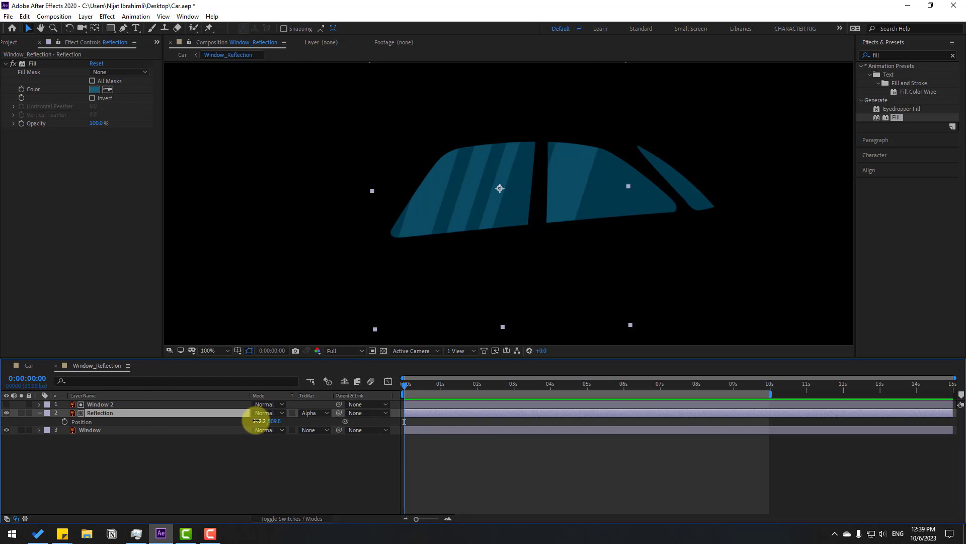
pyautogui.moveTo(260, 421); pyautogui.dragTo(98, 425)
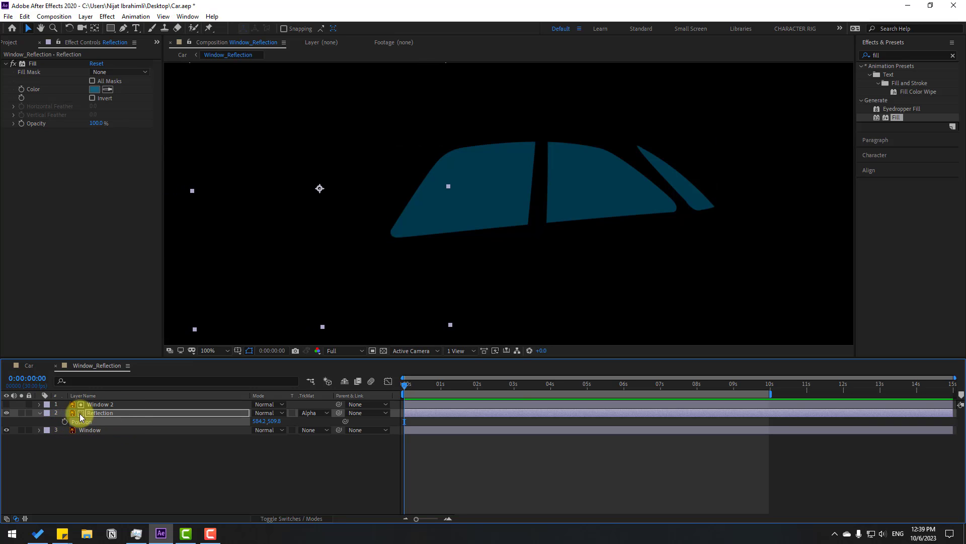
pyautogui.click(65, 422)
pyautogui.scroll(-2, 353, 315)
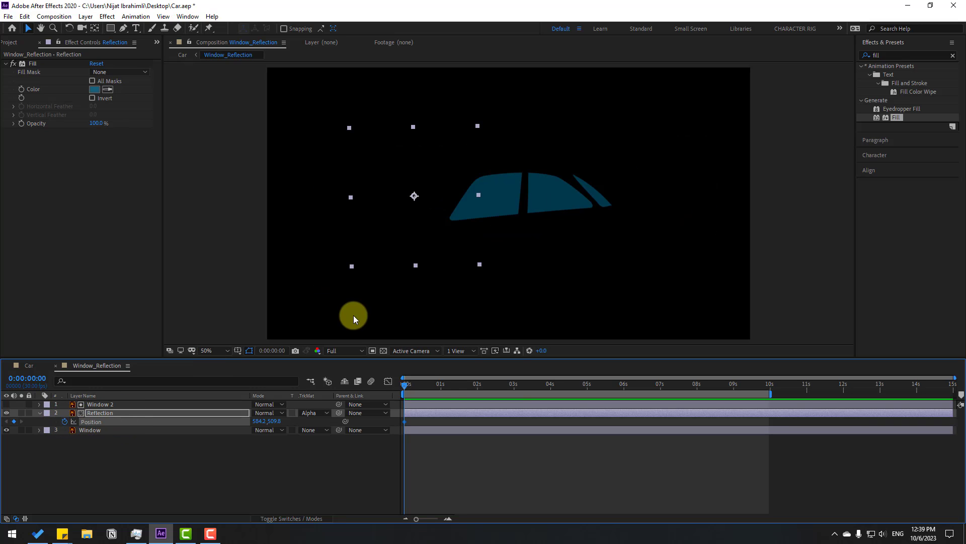
pyautogui.click(417, 384)
pyautogui.moveTo(270, 421); pyautogui.dragTo(738, 406)
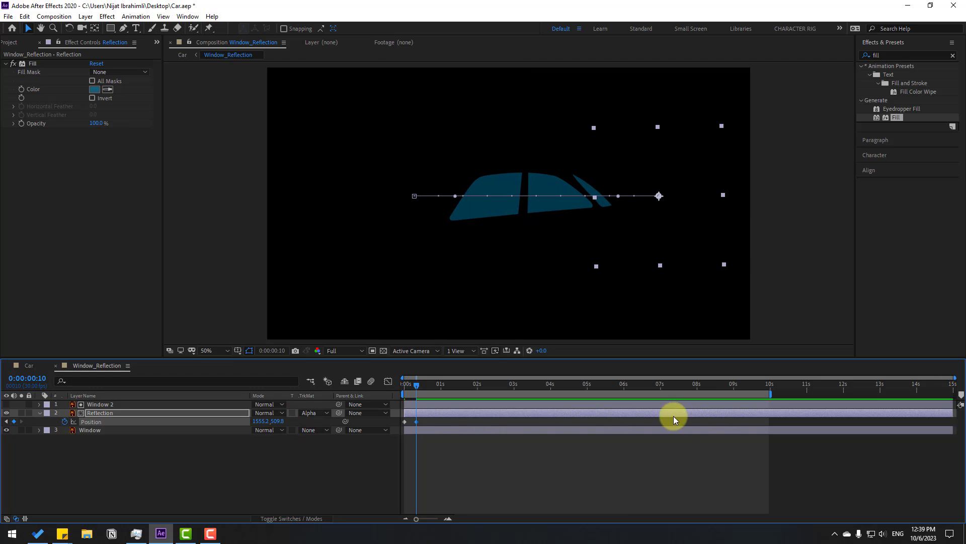
# Apply Easy Ease to the Position keyframe and retime the second keyframe slightly later.
pyautogui.rightClick(416, 422)
pyautogui.moveTo(453, 415)
pyautogui.click(563, 443)
pyautogui.click(454, 467)
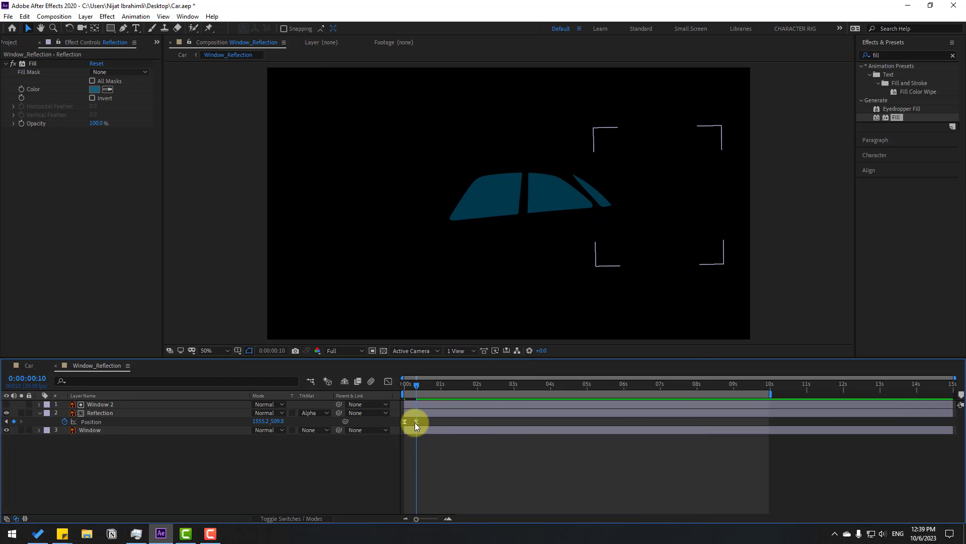
pyautogui.moveTo(416, 422); pyautogui.dragTo(428, 423)
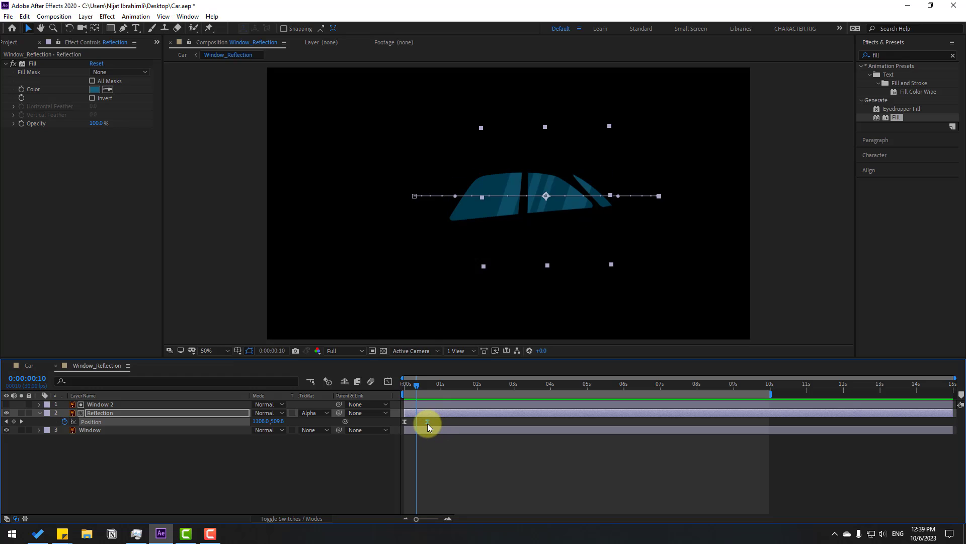
pyautogui.moveTo(427, 423); pyautogui.dragTo(434, 422)
pyautogui.moveTo(421, 385); pyautogui.dragTo(433, 385)
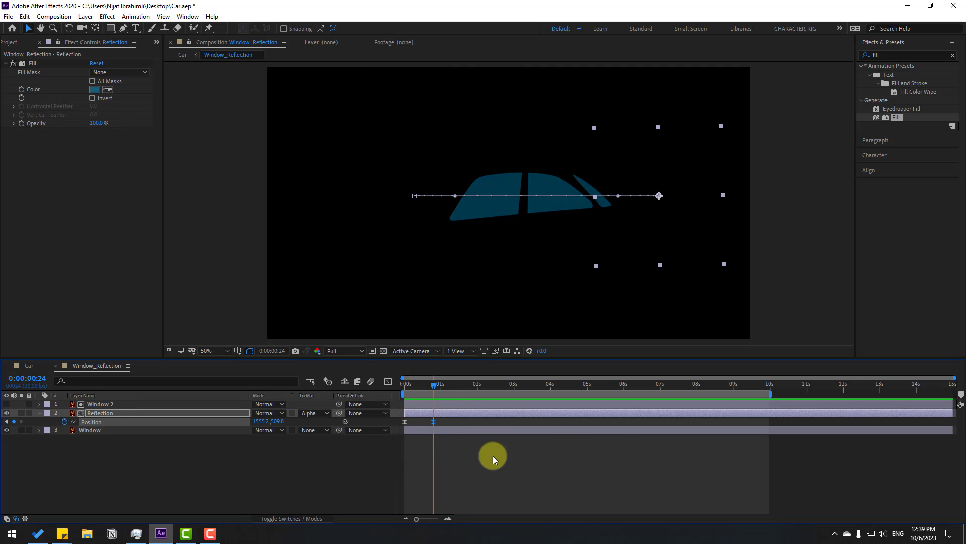
pyautogui.hotkey('ctrl', 'a')
# Split all layers, delete the trailing halves, and shorten the work area to about 1 second.
pyautogui.click(24, 17)
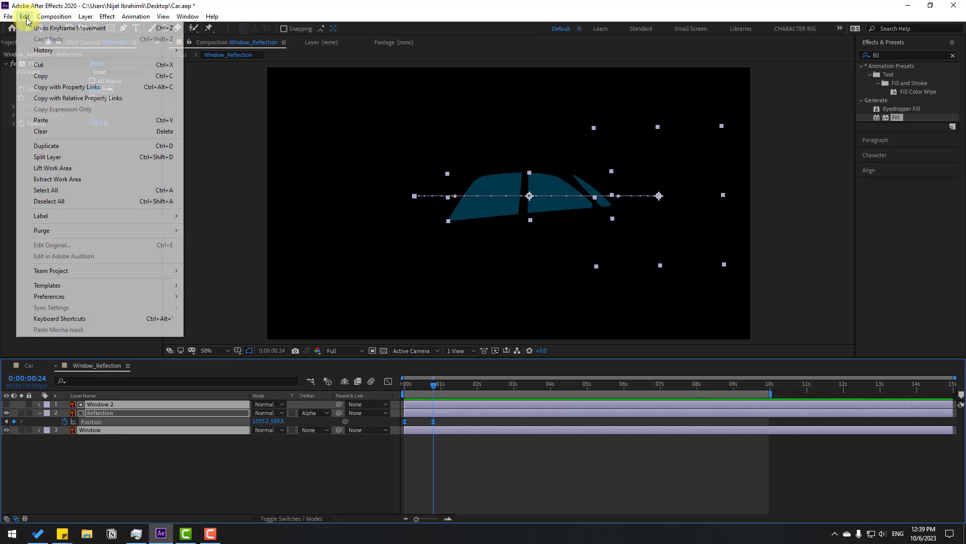
pyautogui.click(166, 159)
pyautogui.press('Delete')
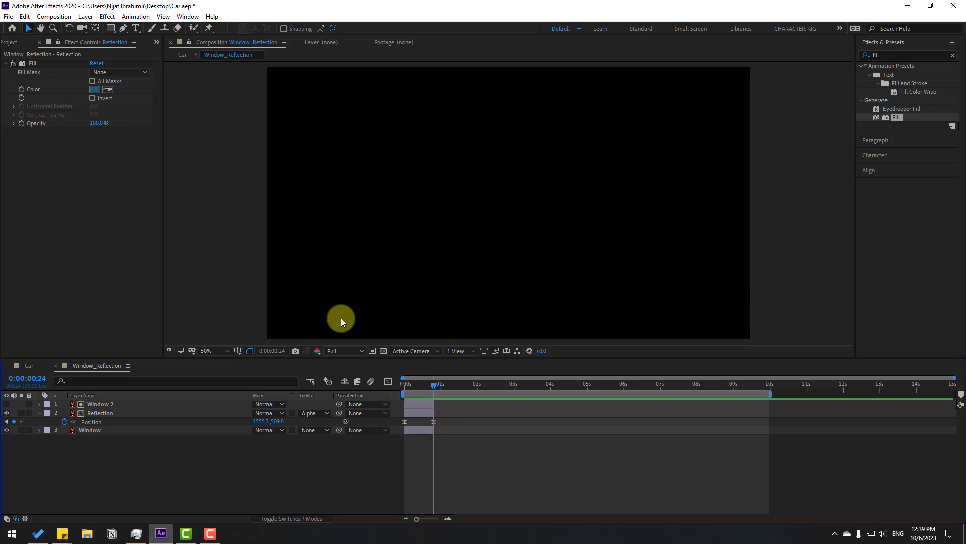
pyautogui.moveTo(424, 385); pyautogui.dragTo(404, 385)
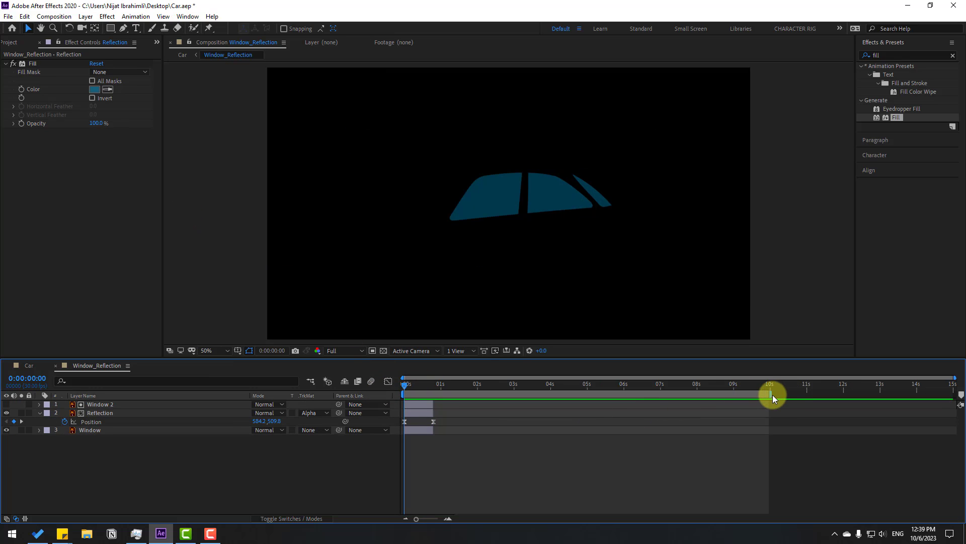
pyautogui.moveTo(772, 394); pyautogui.dragTo(434, 429)
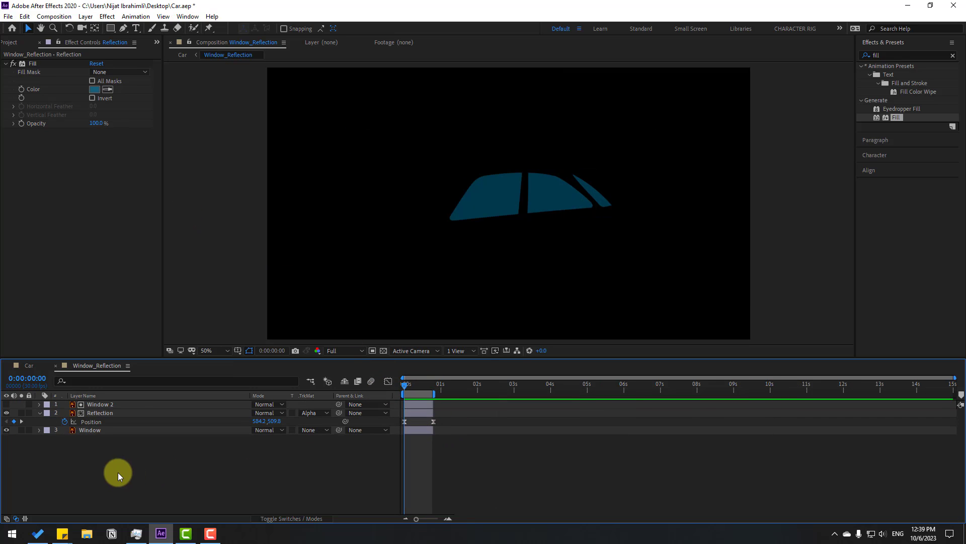
# Pre-compose Window 2, Reflection and Window into a new composition named Reflection.
pyautogui.moveTo(134, 457); pyautogui.dragTo(119, 397)
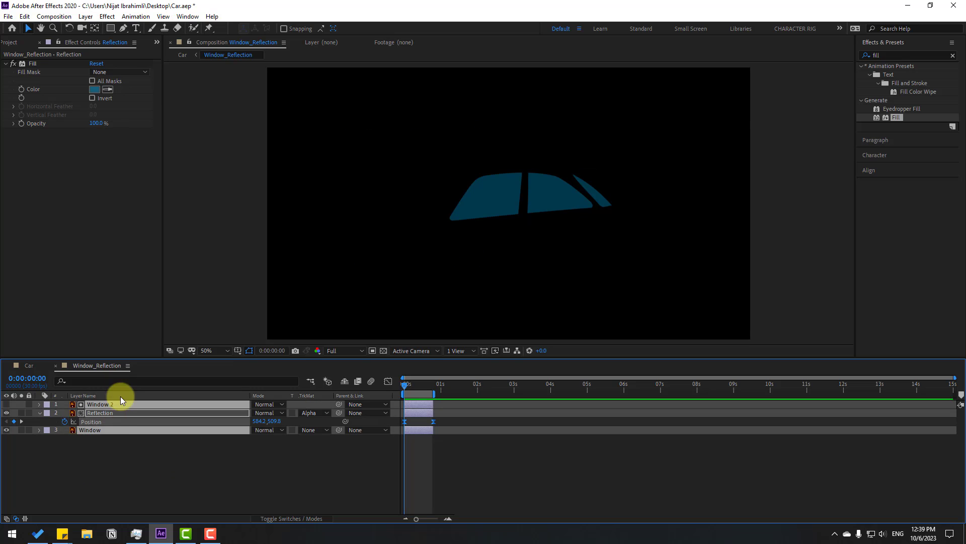
pyautogui.rightClick(97, 409)
pyautogui.click(138, 358)
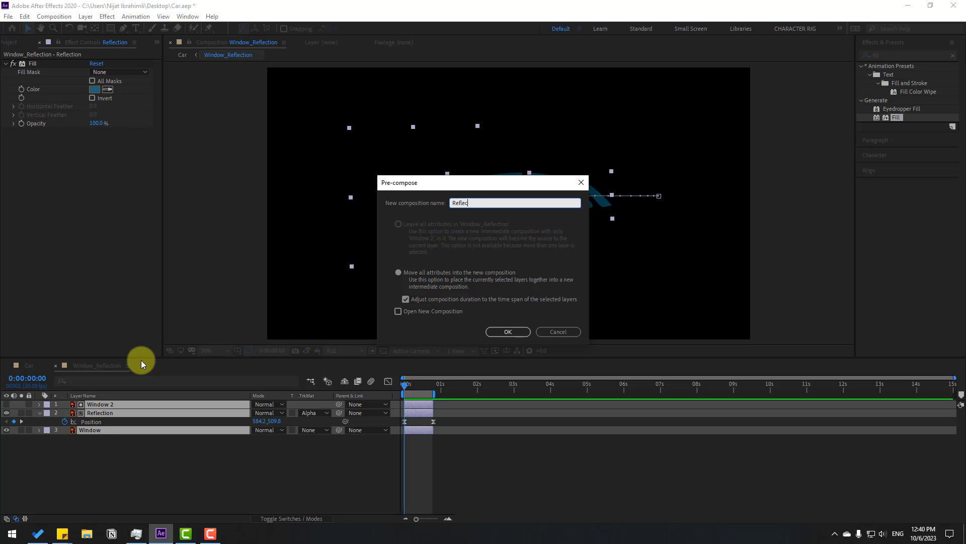
pyautogui.click(503, 334)
pyautogui.click(105, 423)
pyautogui.click(104, 405)
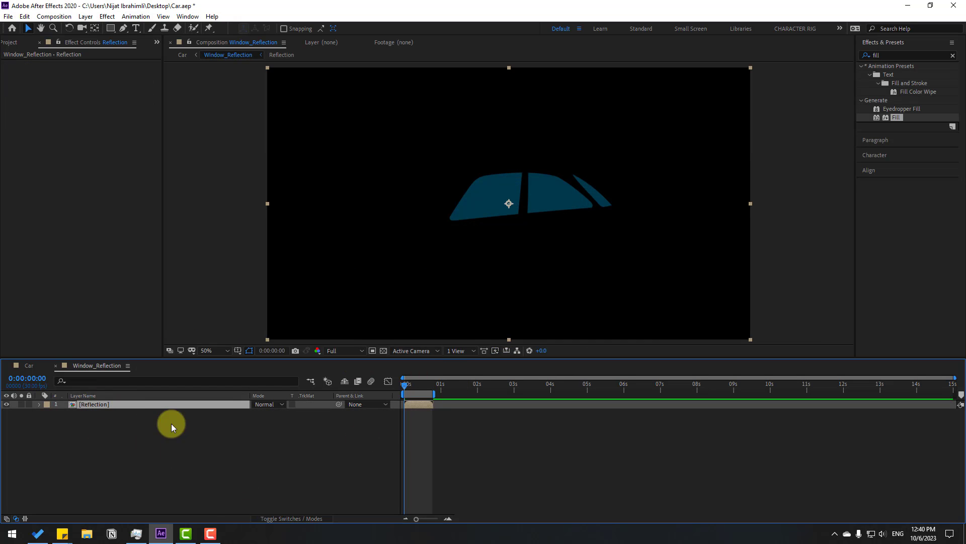
# Duplicate the Reflection precomp into copies starting at about 1 and 2 seconds, then preview.
pyautogui.hotkey('ctrl', 'd')
pyautogui.moveTo(412, 403); pyautogui.dragTo(496, 394)
pyautogui.hotkey('ctrl', 'd')
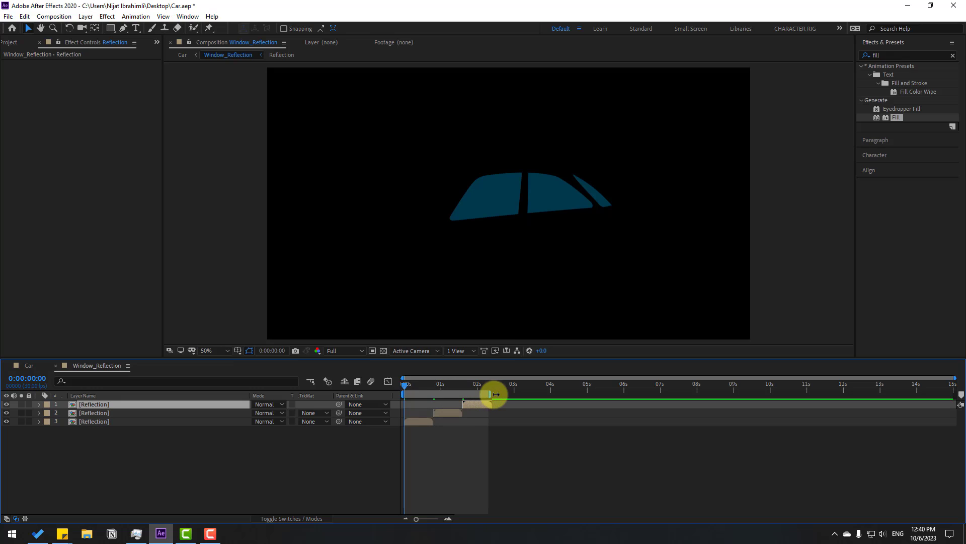
pyautogui.press('space')
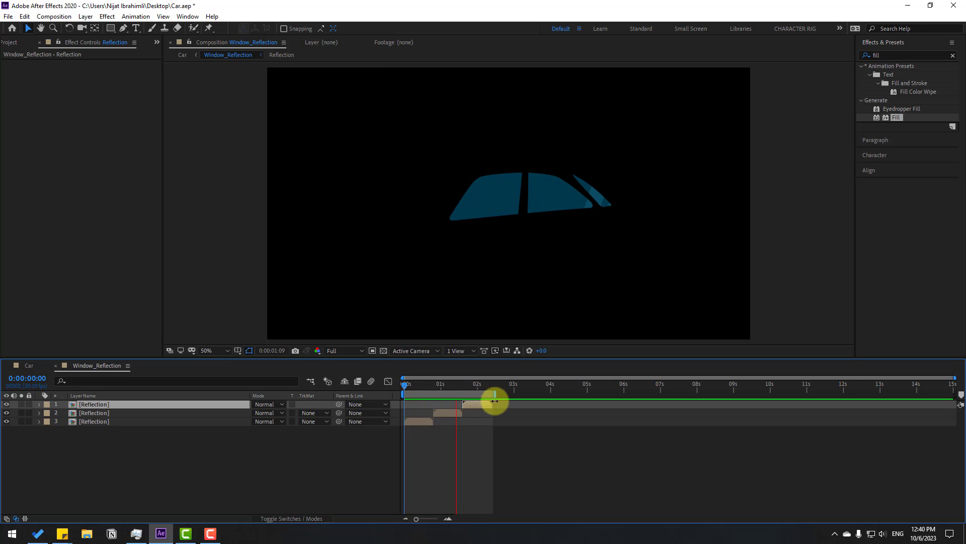
pyautogui.click(442, 383)
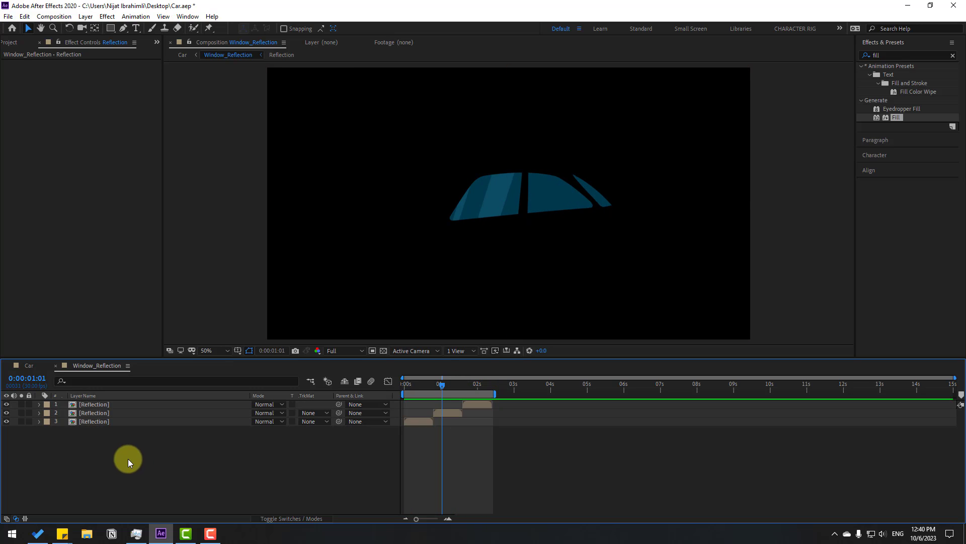
# Duplicate batches of three Reflection copies and stagger each later, out to about 12 seconds.
pyautogui.moveTo(101, 454); pyautogui.dragTo(77, 391)
pyautogui.hotkey('ctrl', 'd')
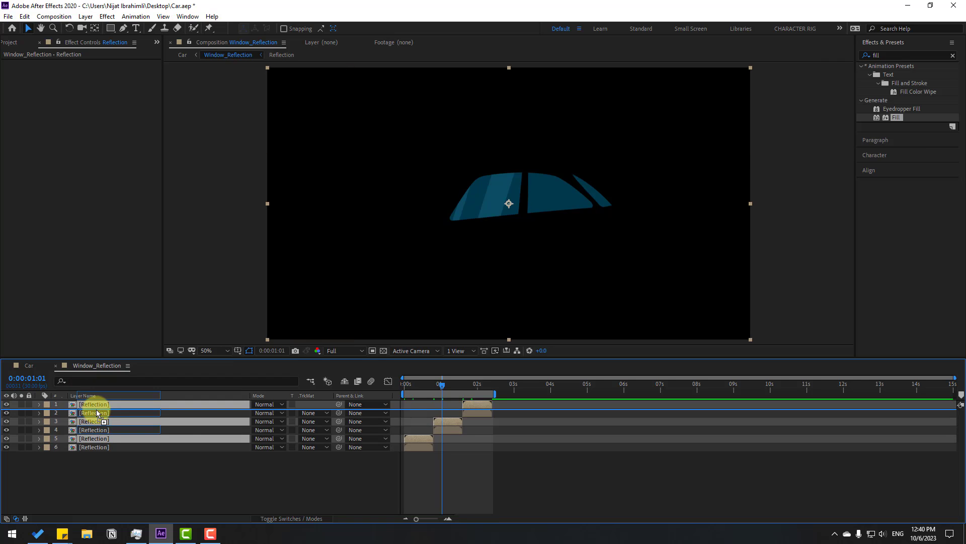
pyautogui.moveTo(419, 422); pyautogui.dragTo(508, 422)
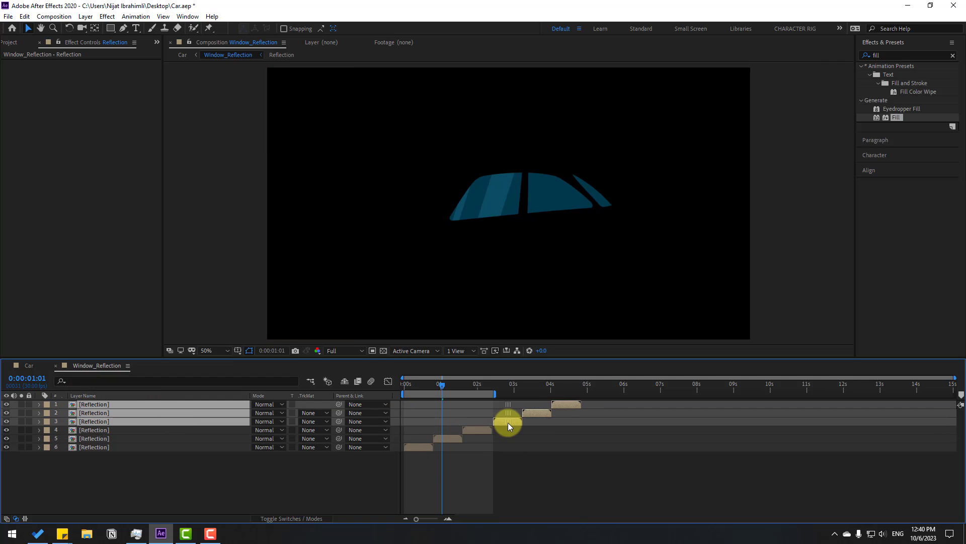
pyautogui.hotkey('ctrl', 'd')
pyautogui.moveTo(106, 422); pyautogui.dragTo(113, 401)
pyautogui.moveTo(496, 422); pyautogui.dragTo(585, 421)
pyautogui.hotkey('ctrl', 'd')
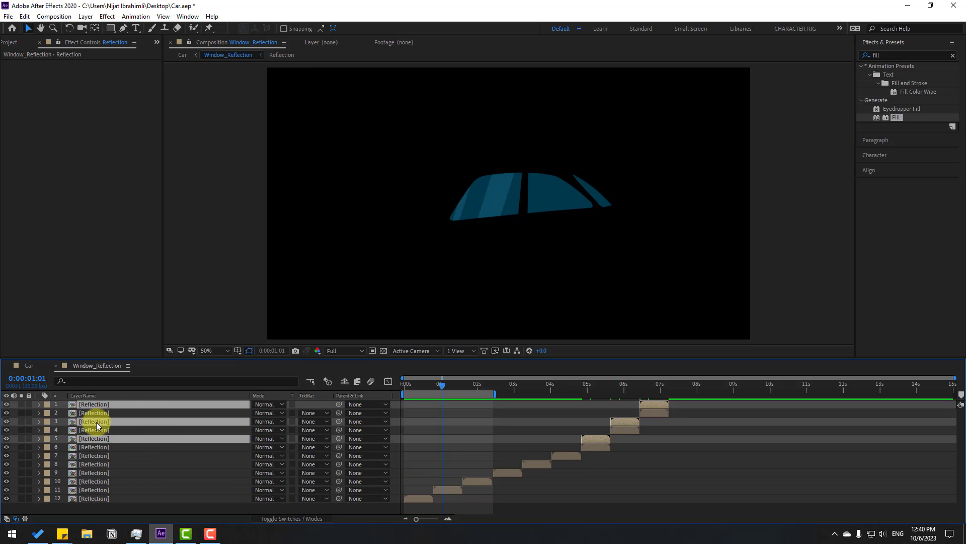
pyautogui.hotkey('ctrl', 'shift', ']')
pyautogui.moveTo(587, 424); pyautogui.dragTo(774, 422)
pyautogui.hotkey('ctrl', 'd')
pyautogui.hotkey('ctrl', 'shift', ']')
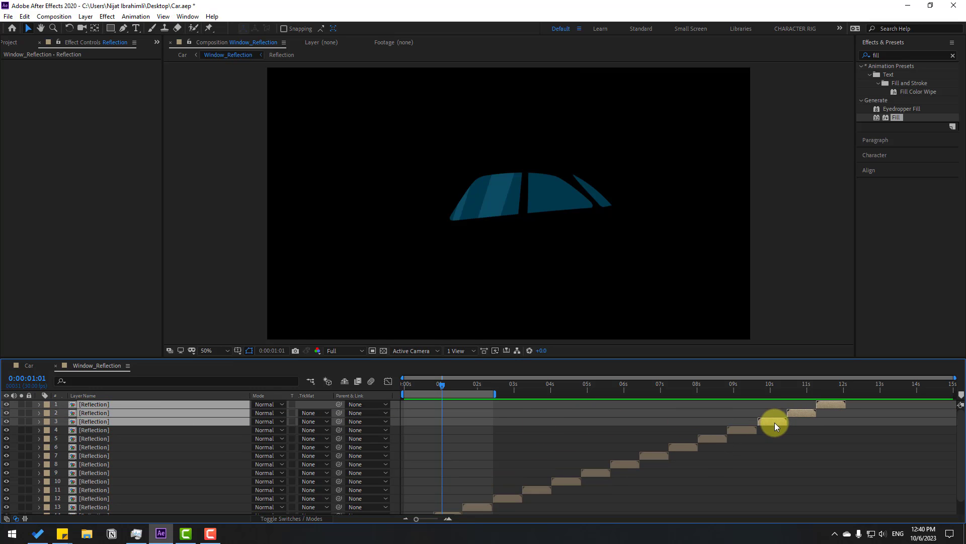
# Return to the Car composition and preview the animation from the start.
pyautogui.click(22, 364)
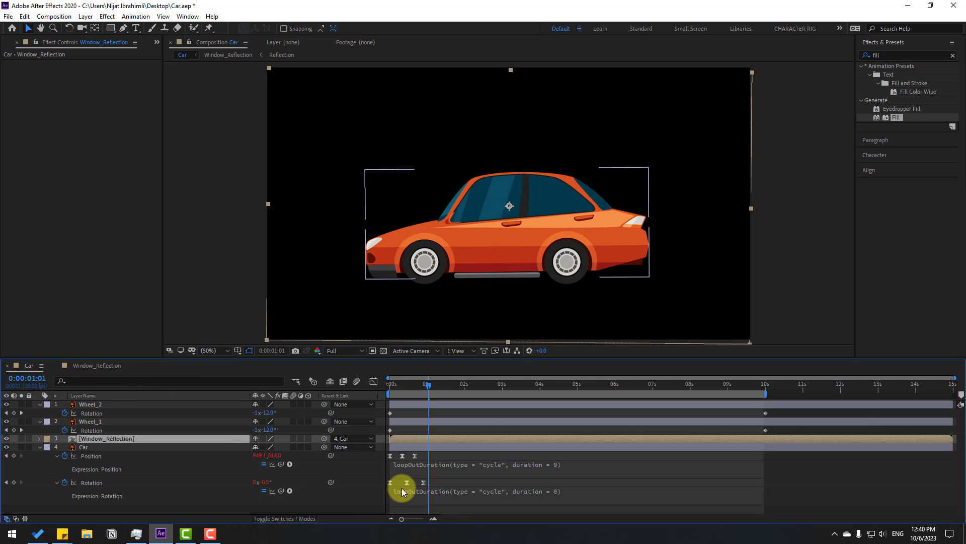
pyautogui.press('space')
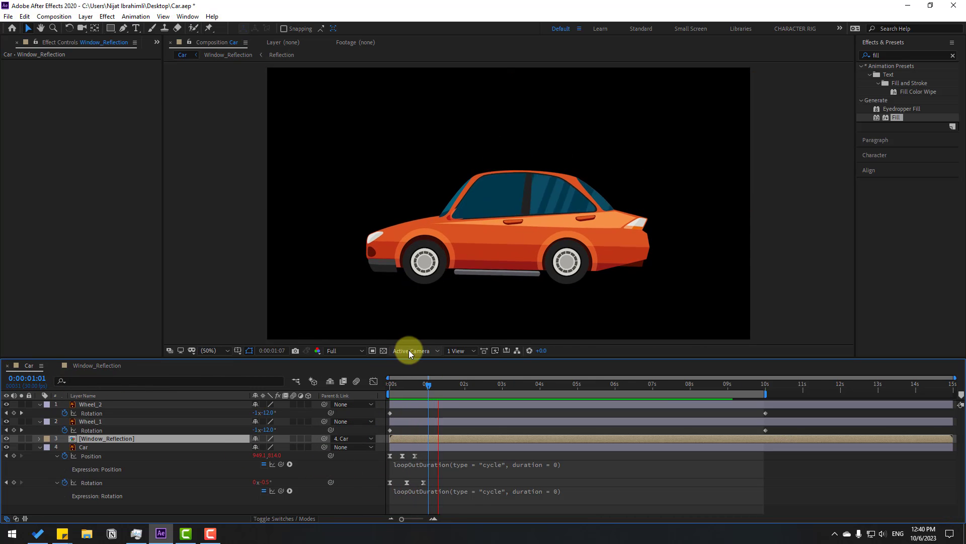
pyautogui.press(',')
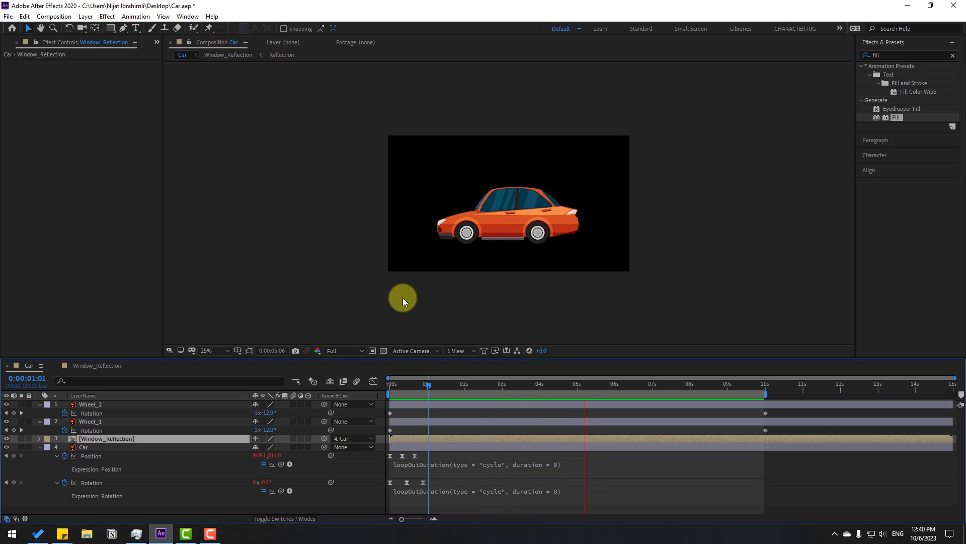
pyautogui.moveTo(418, 381); pyautogui.dragTo(379, 409)
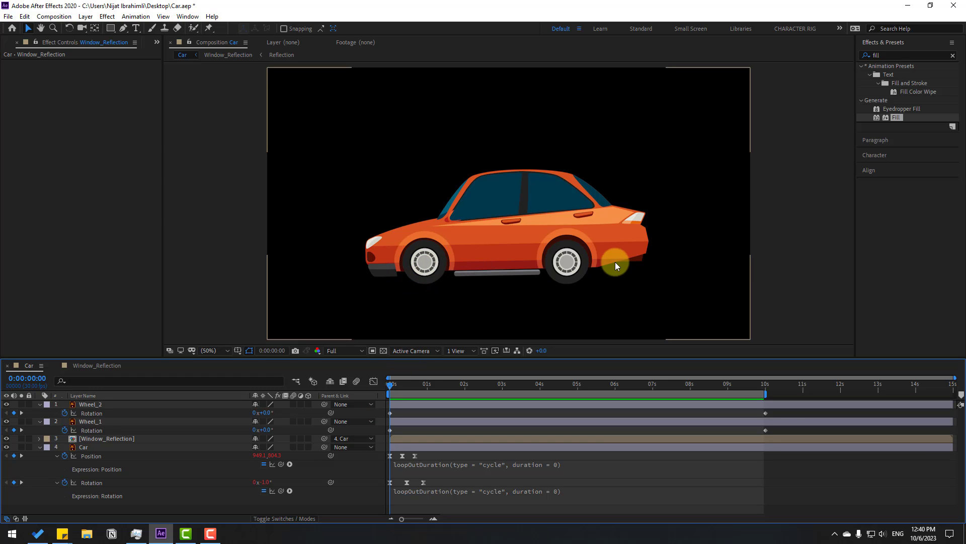
pyautogui.click(412, 285)
# At 10 seconds, set Wheel_2 and Wheel_1 rotation to -15 revolutions and preview.
pyautogui.moveTo(402, 385); pyautogui.dragTo(765, 391)
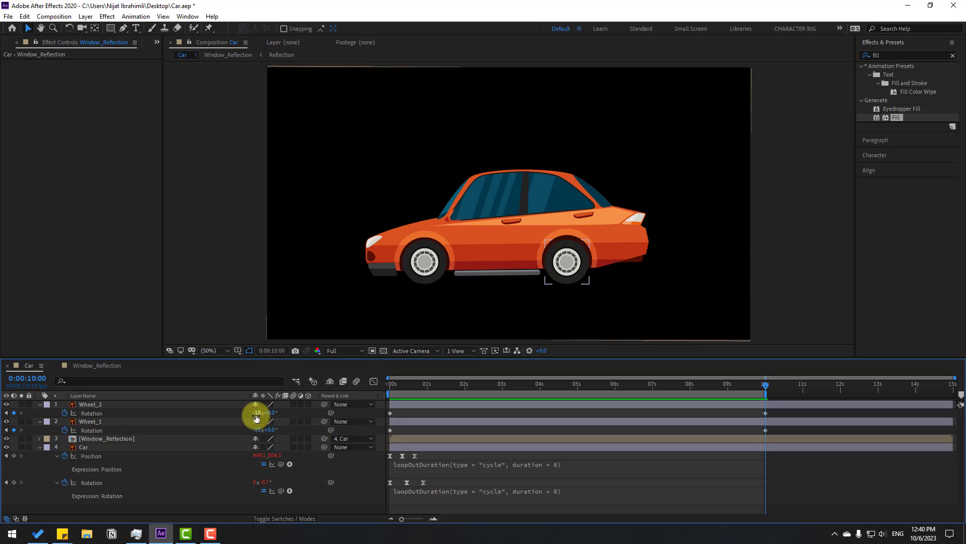
pyautogui.write('-15')
pyautogui.press('Return')
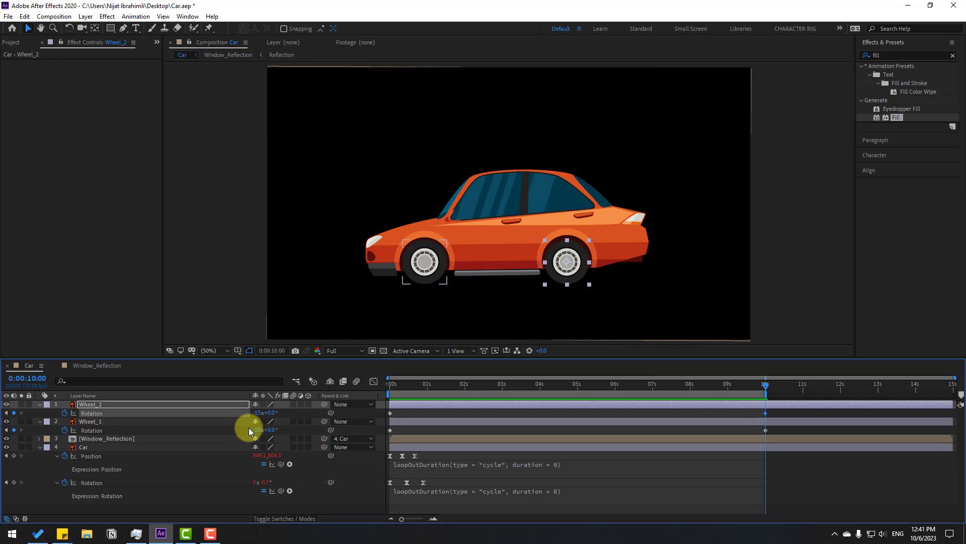
pyautogui.click(255, 429)
pyautogui.write('-15')
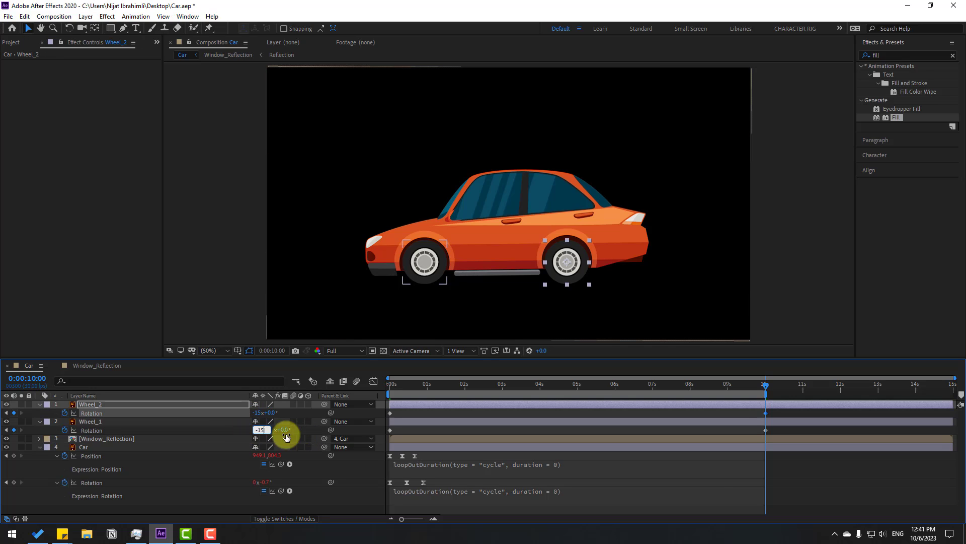
pyautogui.press('Return')
pyautogui.click(783, 412)
pyautogui.press('space')
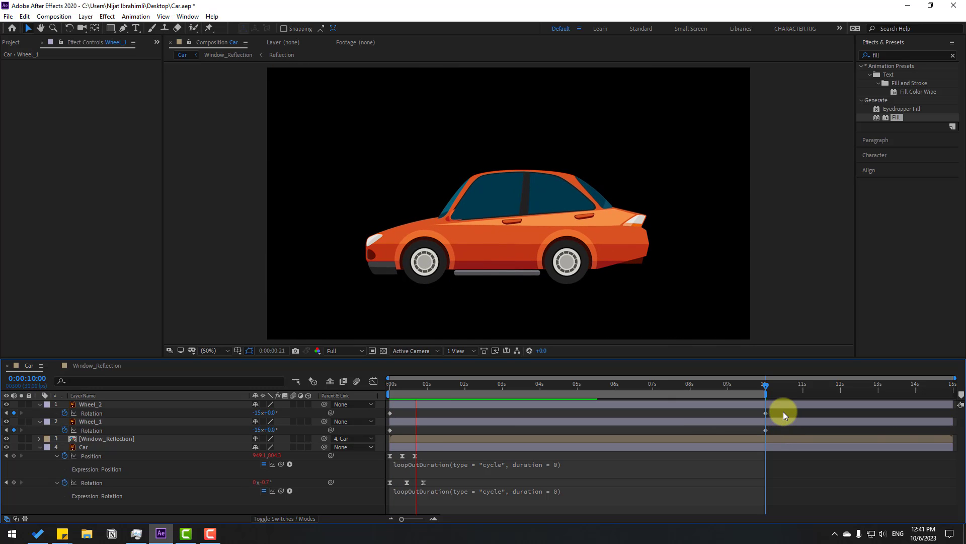